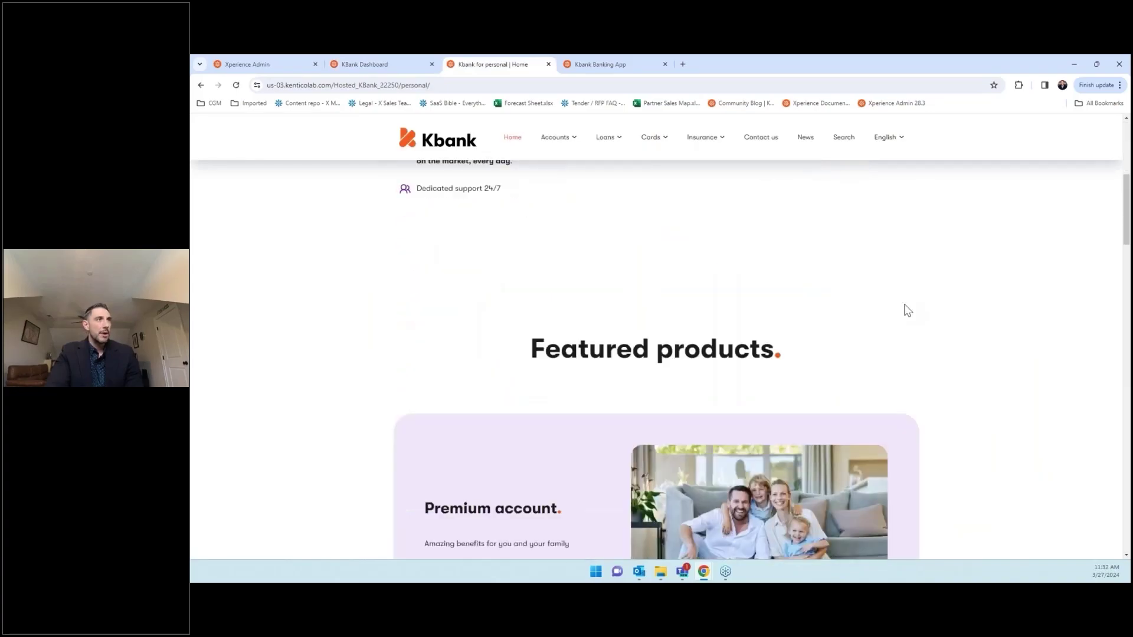
# Look over the Kbank personal website's home page and the Kbank mobile banking app's home screen
pyautogui.scroll(10, 908, 310)
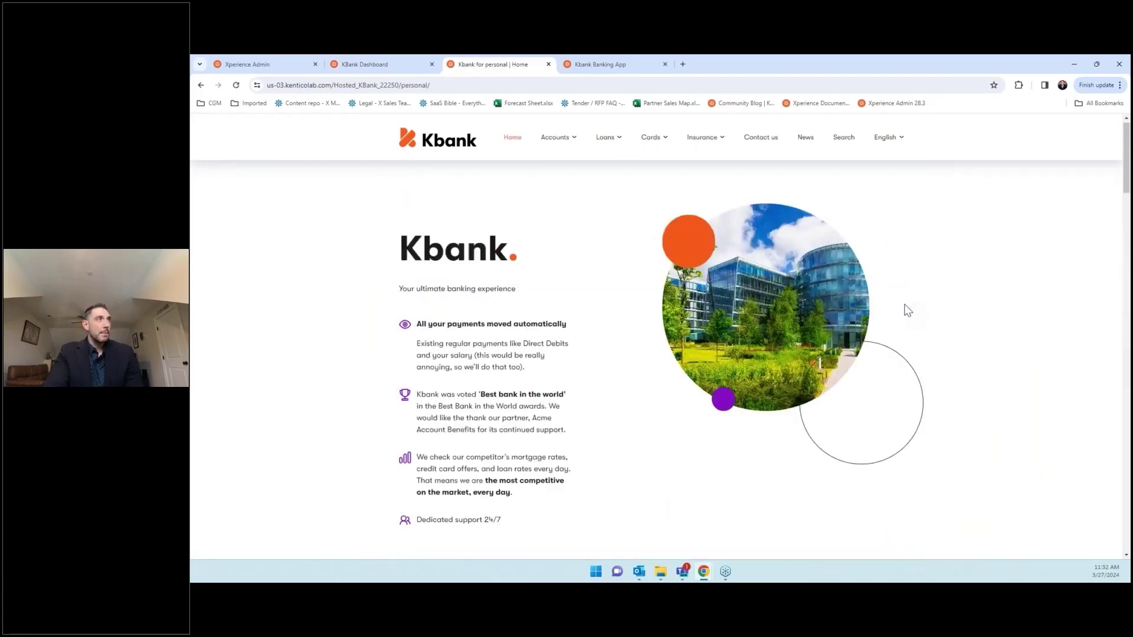
pyautogui.click(608, 66)
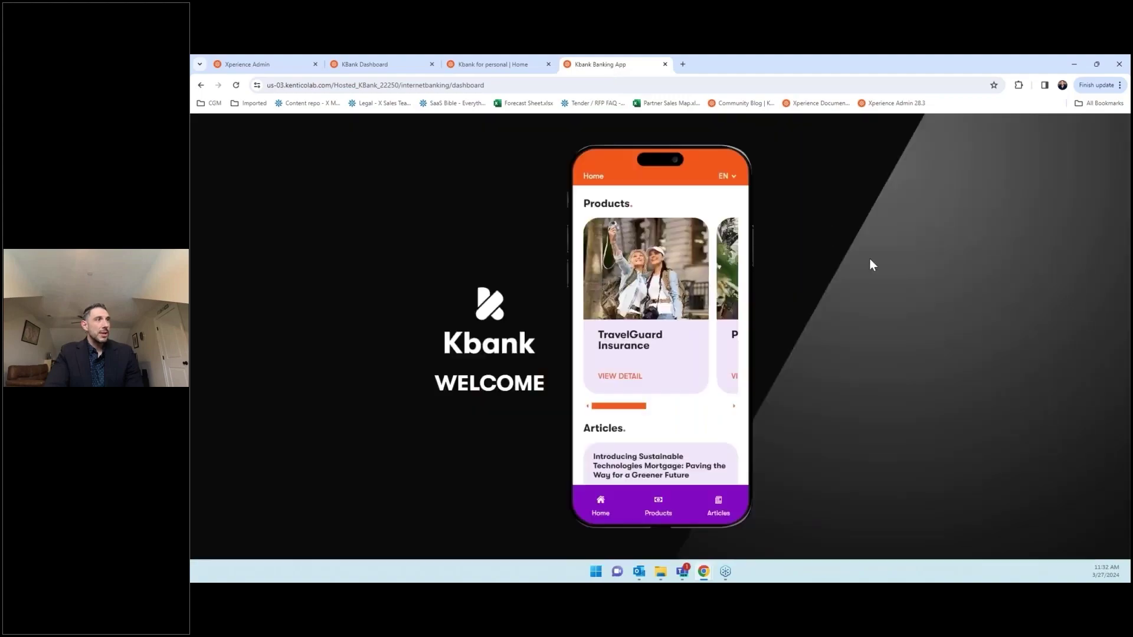
pyautogui.scroll(-3, 670, 349)
pyautogui.scroll(-2, 670, 349)
pyautogui.scroll(4, 671, 348)
pyautogui.scroll(-2, 670, 349)
pyautogui.scroll(2, 670, 349)
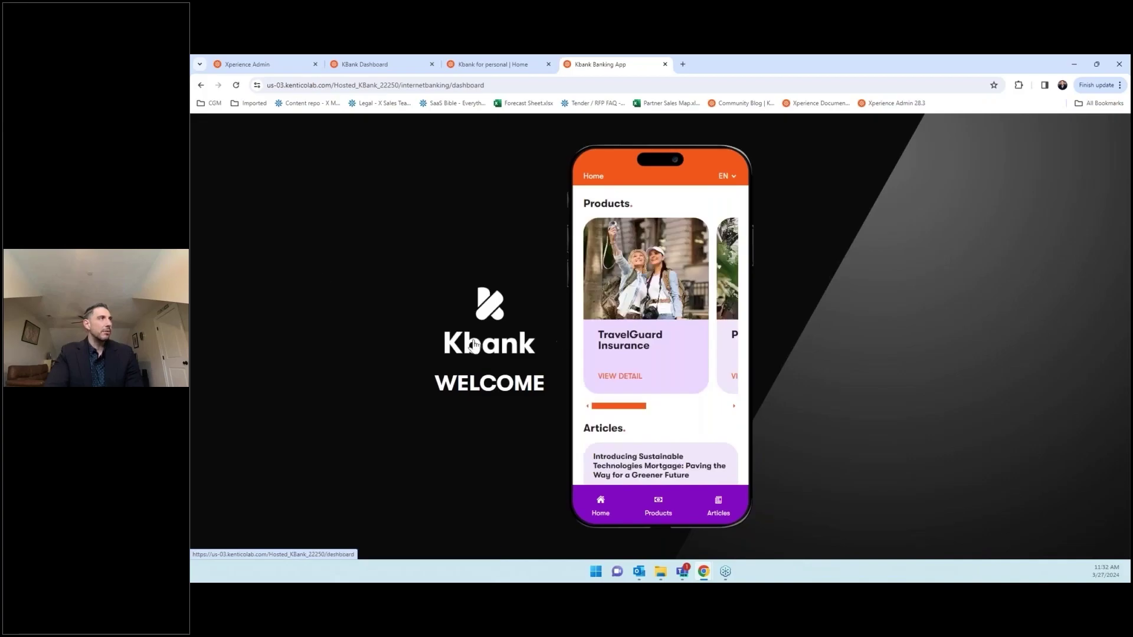
# Switch to Xperience Admin, open the Content hub and look through its list of content items
pyautogui.click(244, 71)
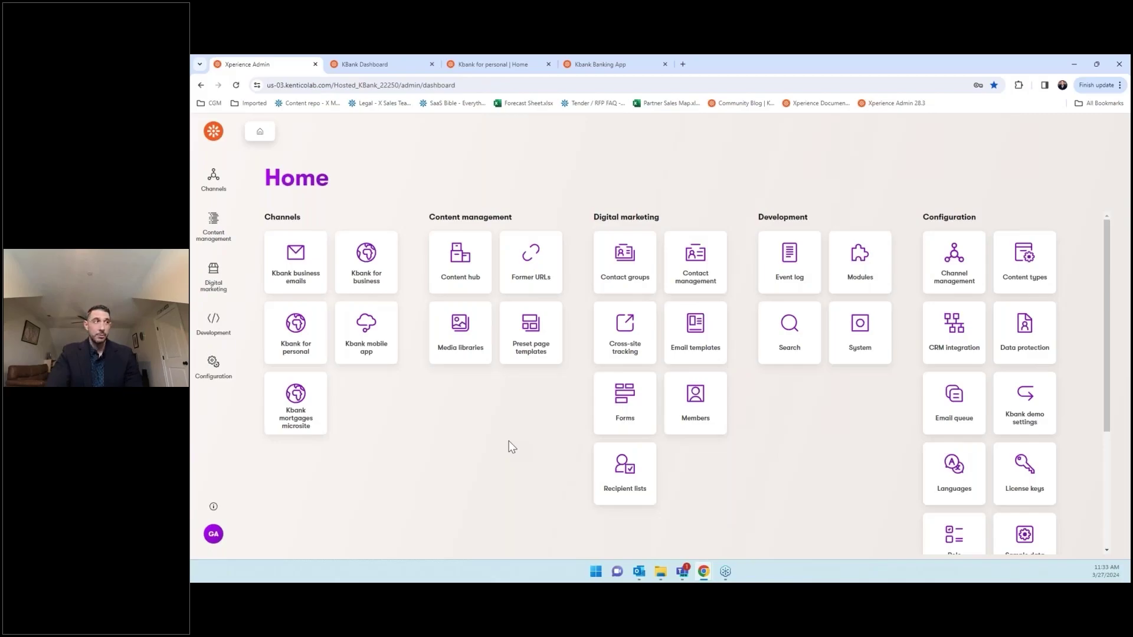
pyautogui.click(466, 276)
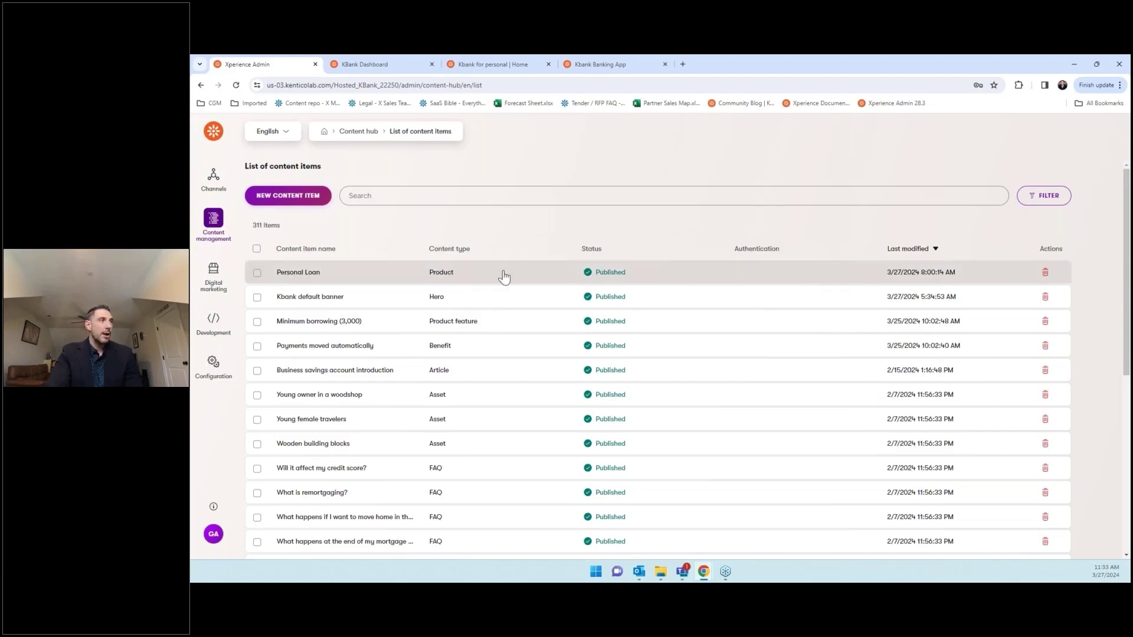
pyautogui.scroll(-1, 587, 321)
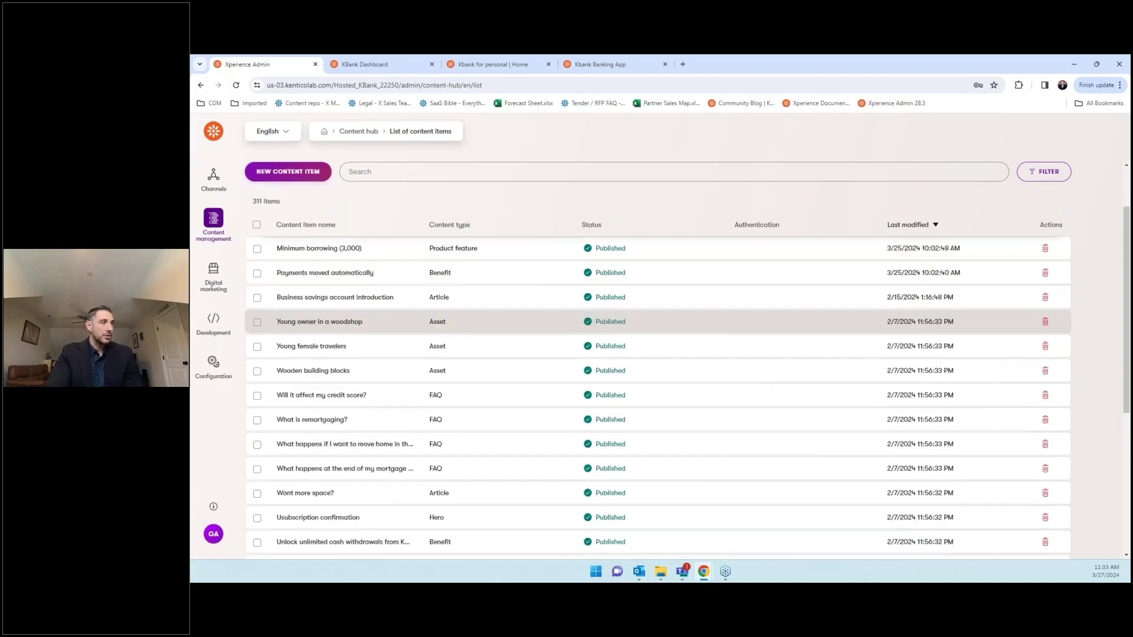
pyautogui.scroll(-2, 491, 403)
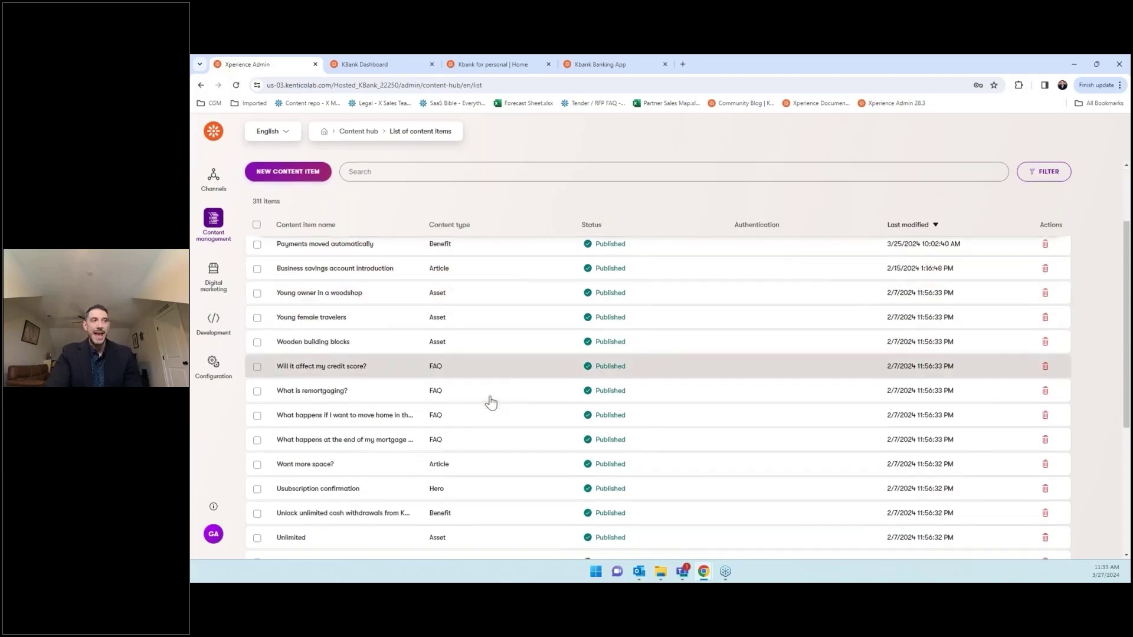
pyautogui.scroll(3, 490, 403)
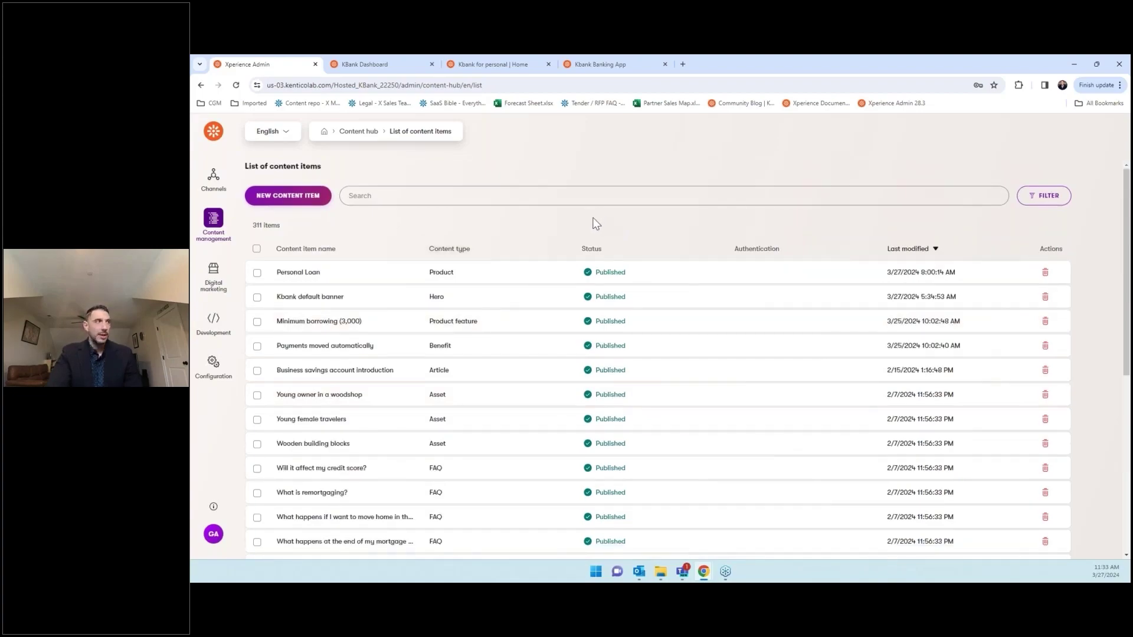
# Open the Personal Loan product for editing as a new draft version and review its name, short description and media
pyautogui.click(318, 273)
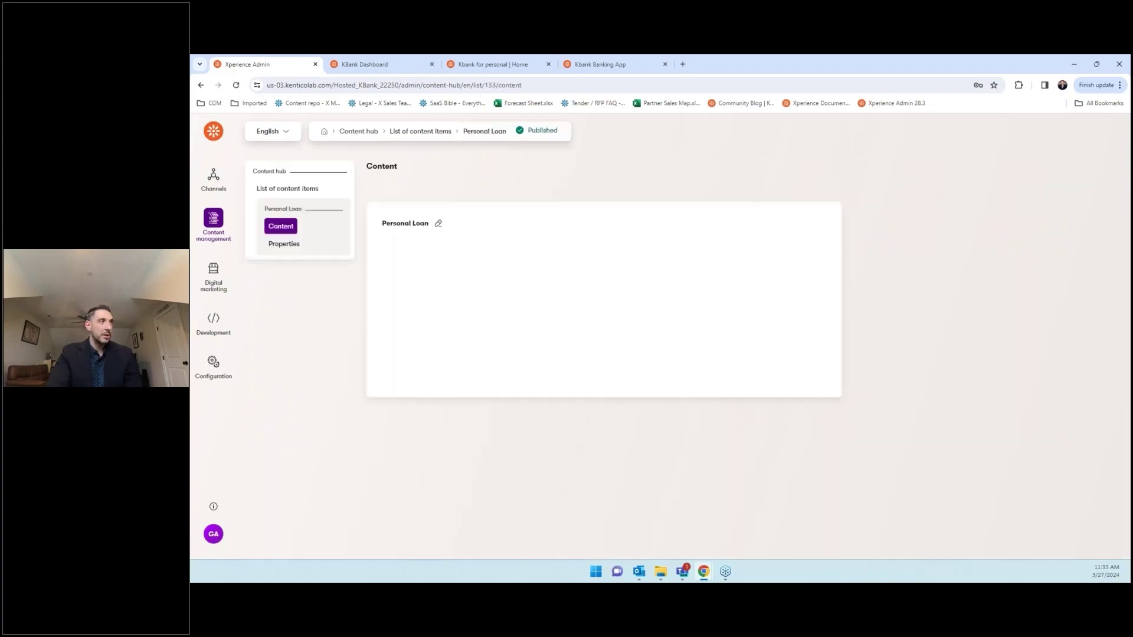
pyautogui.click(407, 195)
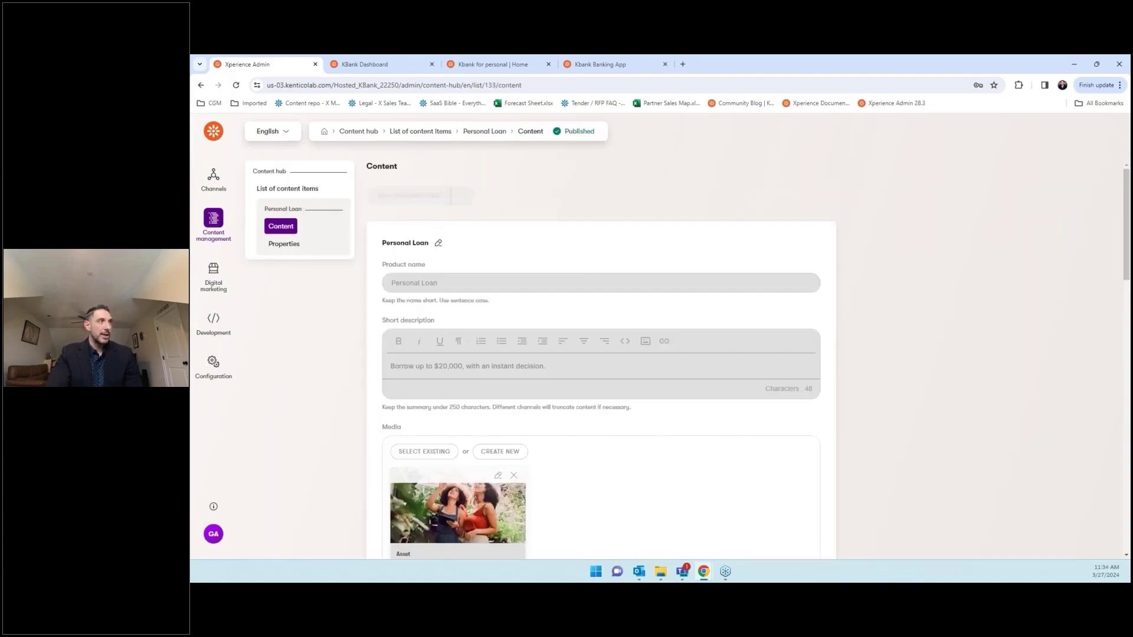
pyautogui.scroll(-1, 754, 281)
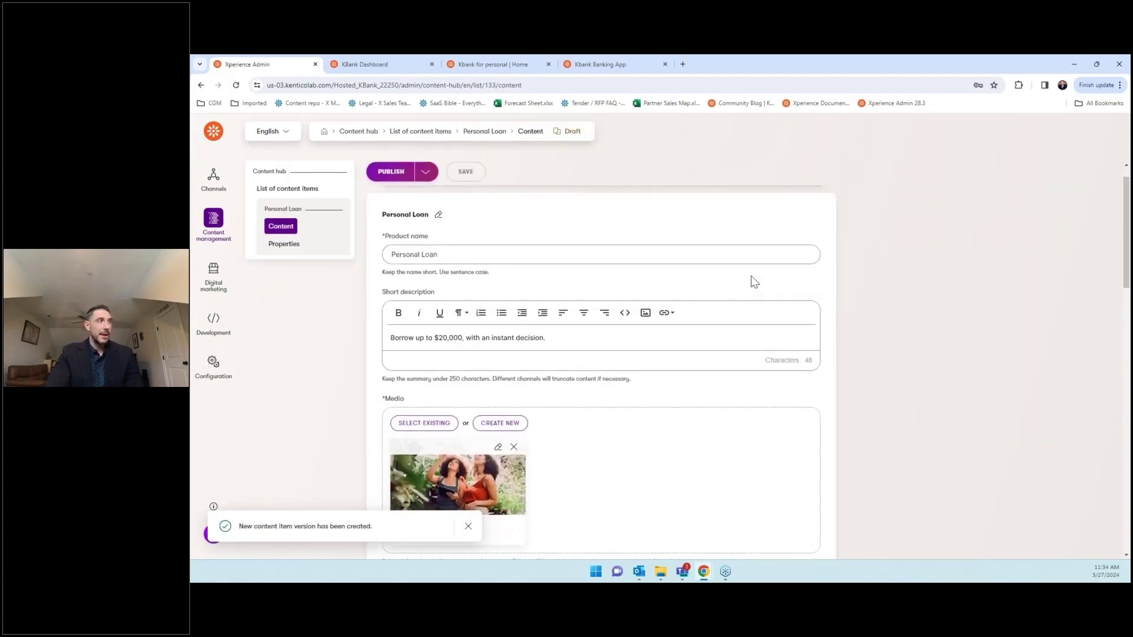
pyautogui.scroll(-1, 751, 281)
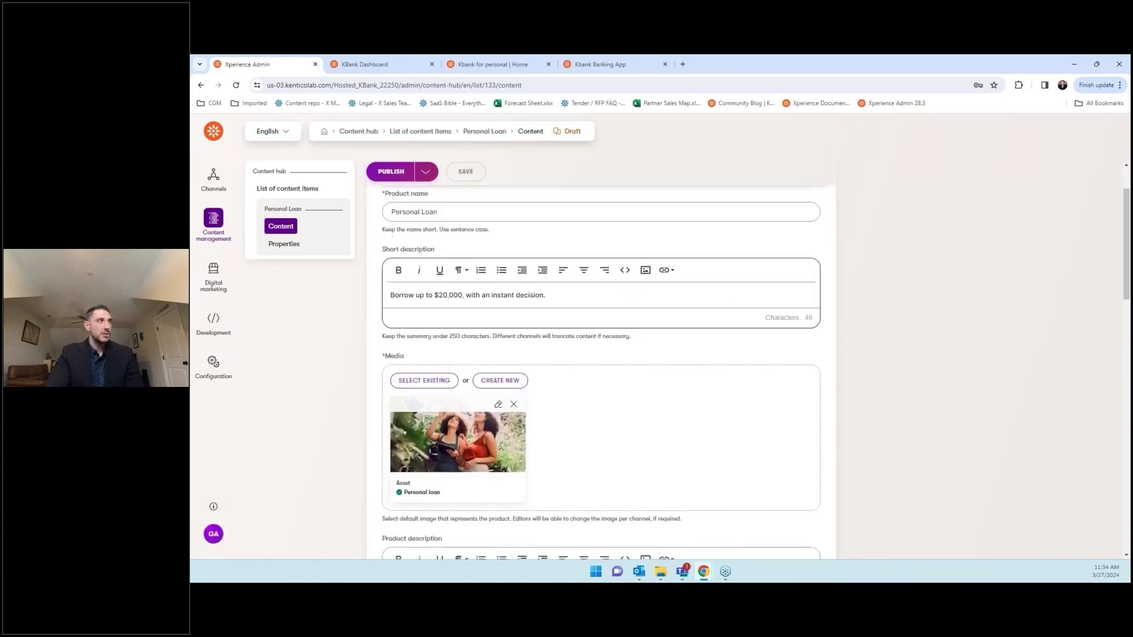
pyautogui.scroll(-2, 568, 320)
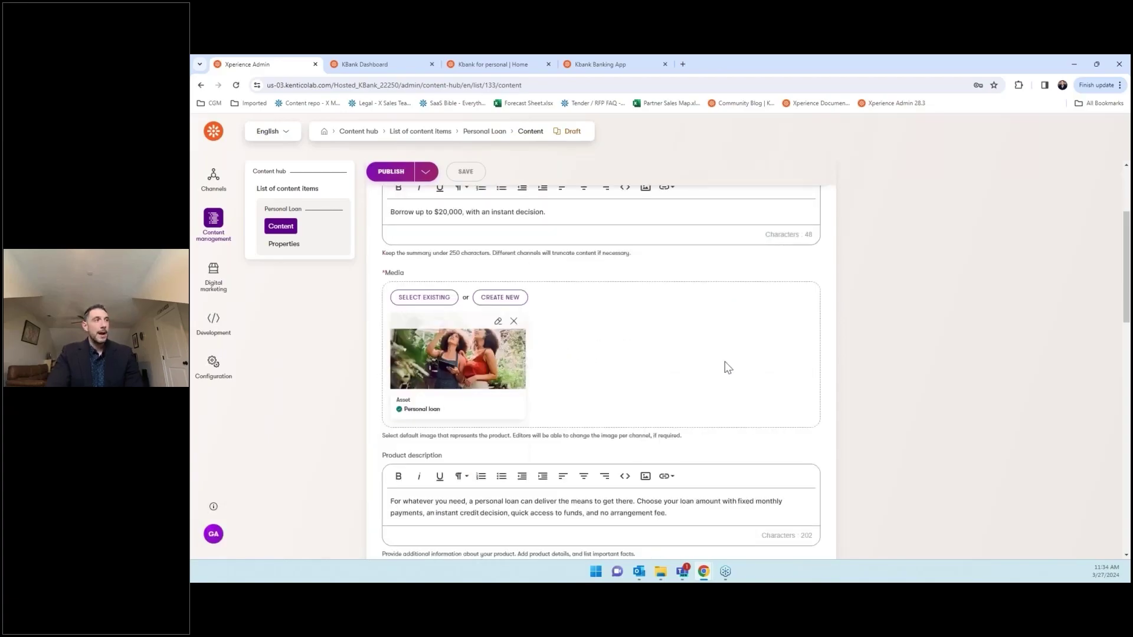
# Examine the Personal Loan item's product benefits, default product features, loan type, rates and amount
pyautogui.scroll(-5, 728, 367)
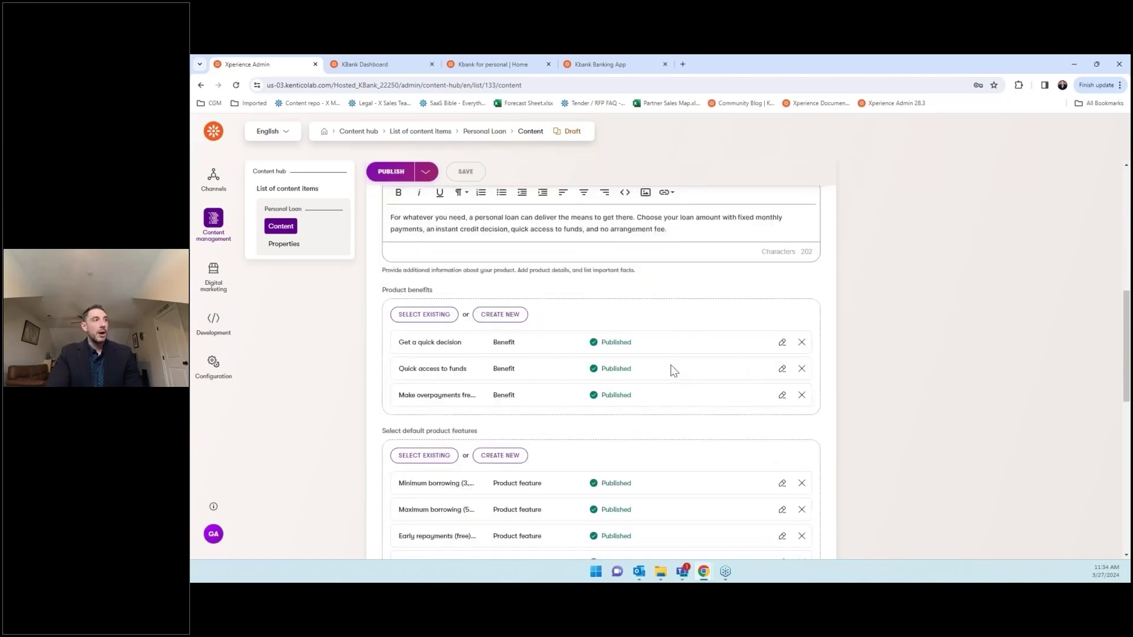
pyautogui.scroll(-2, 674, 370)
pyautogui.scroll(-6, 736, 369)
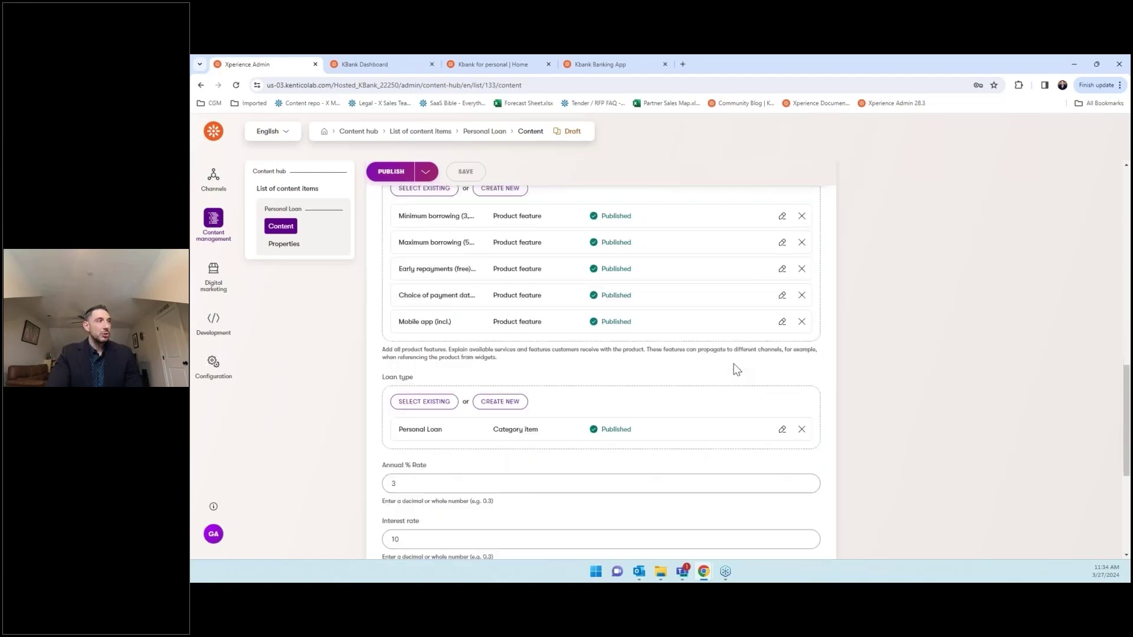
pyautogui.scroll(7, 735, 364)
pyautogui.scroll(1, 674, 370)
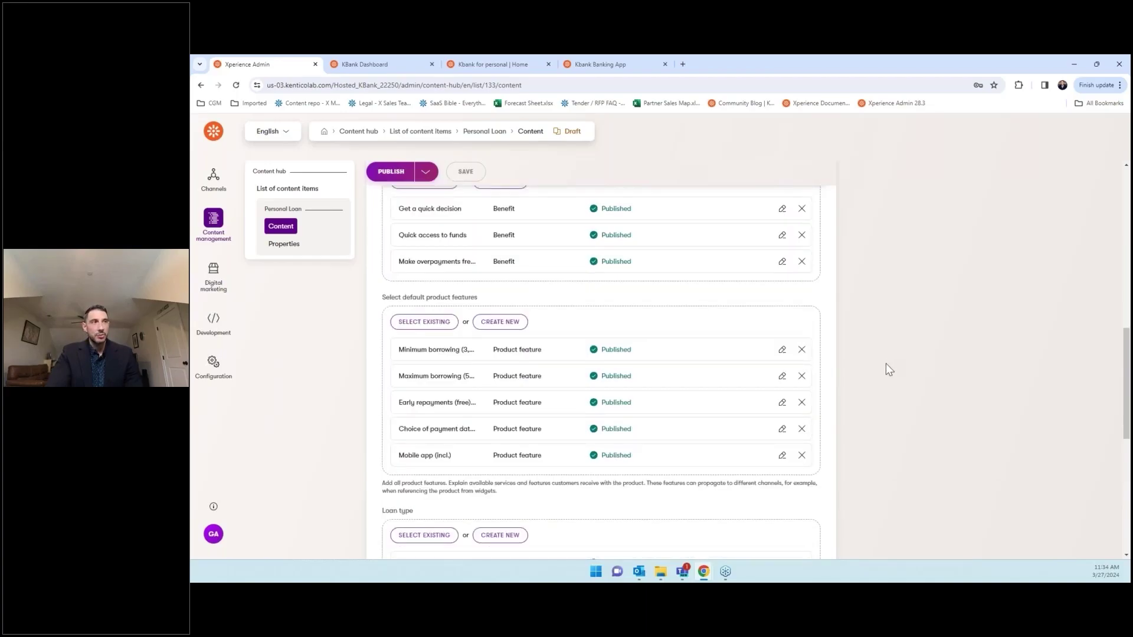
pyautogui.scroll(-4, 886, 365)
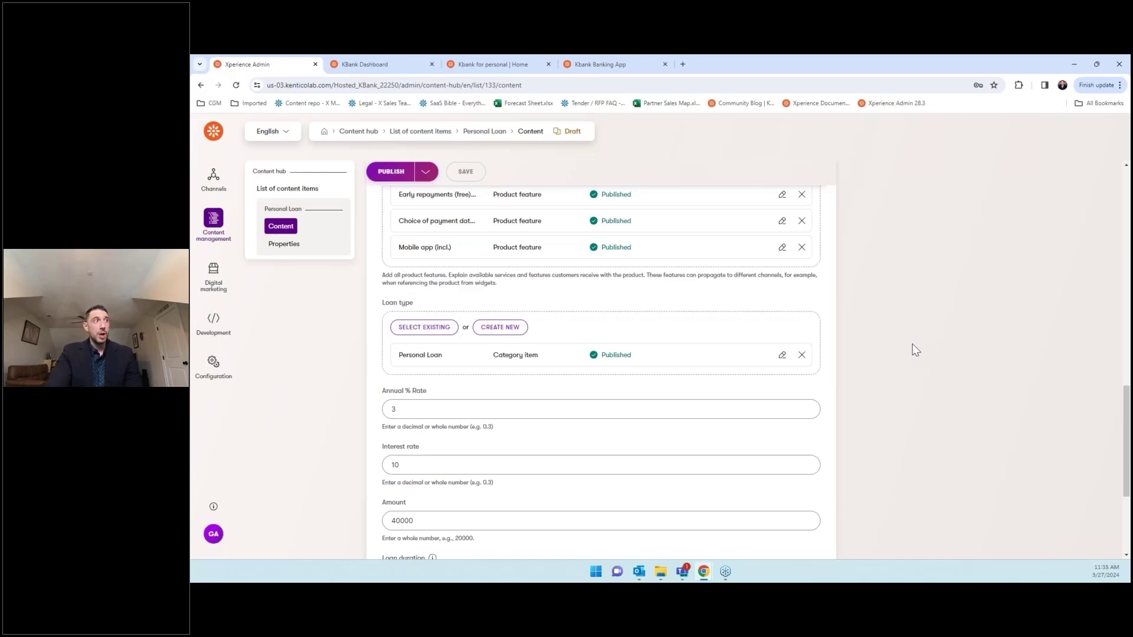
pyautogui.scroll(15, 912, 346)
pyautogui.scroll(3, 913, 344)
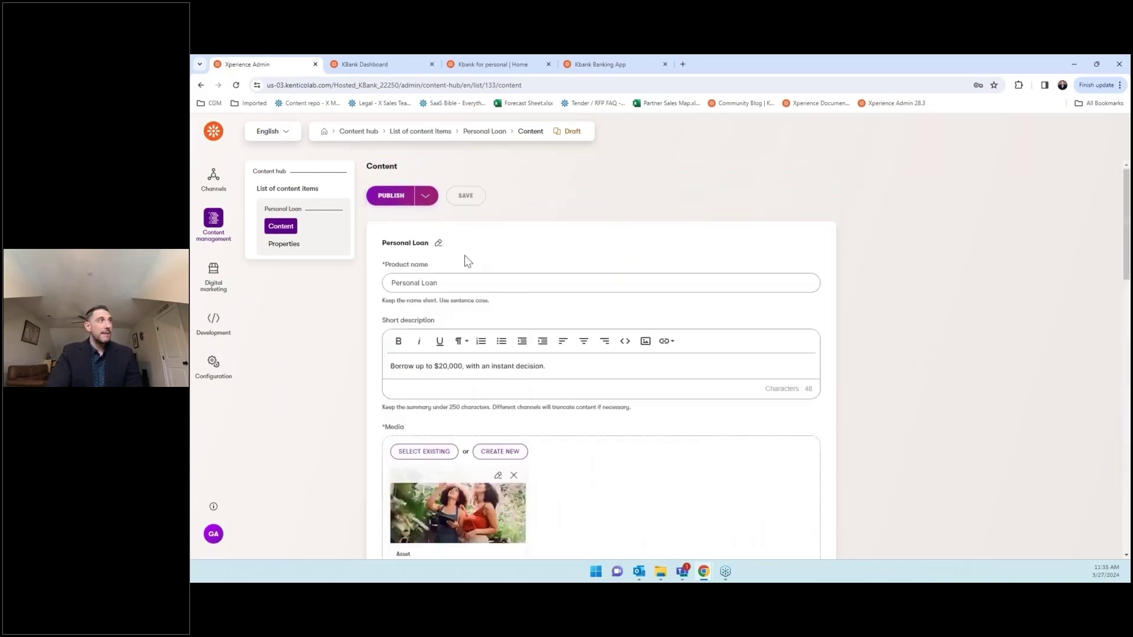
# Open the Home page of the Kbank for personal channel for editing in the Page Builder
pyautogui.click(214, 132)
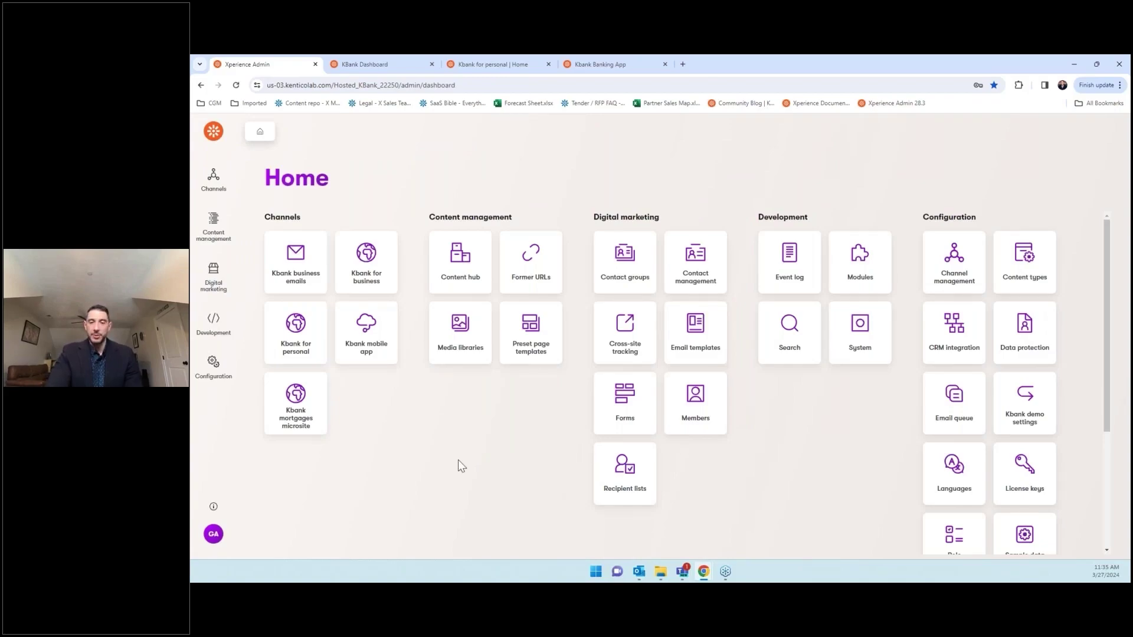
pyautogui.click(287, 341)
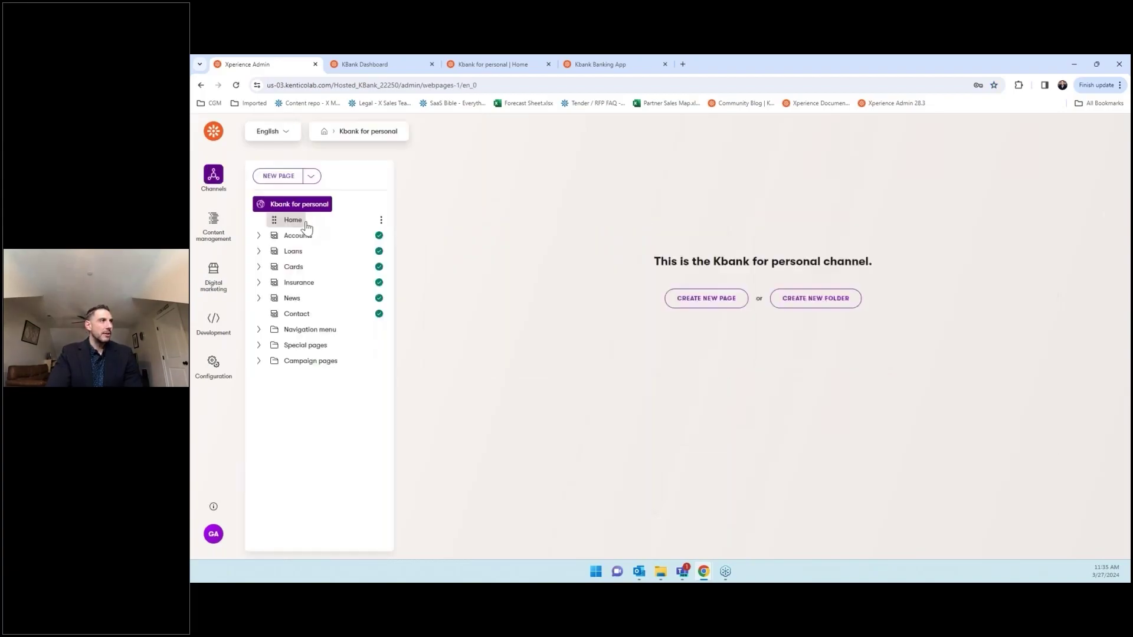
pyautogui.click(293, 221)
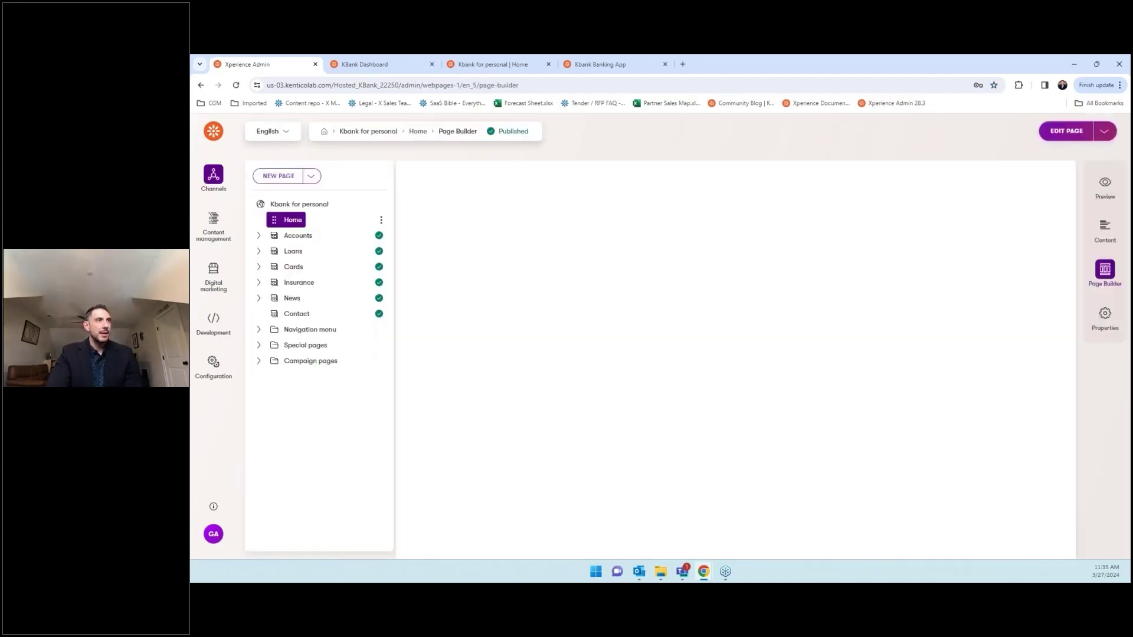
pyautogui.click(1064, 132)
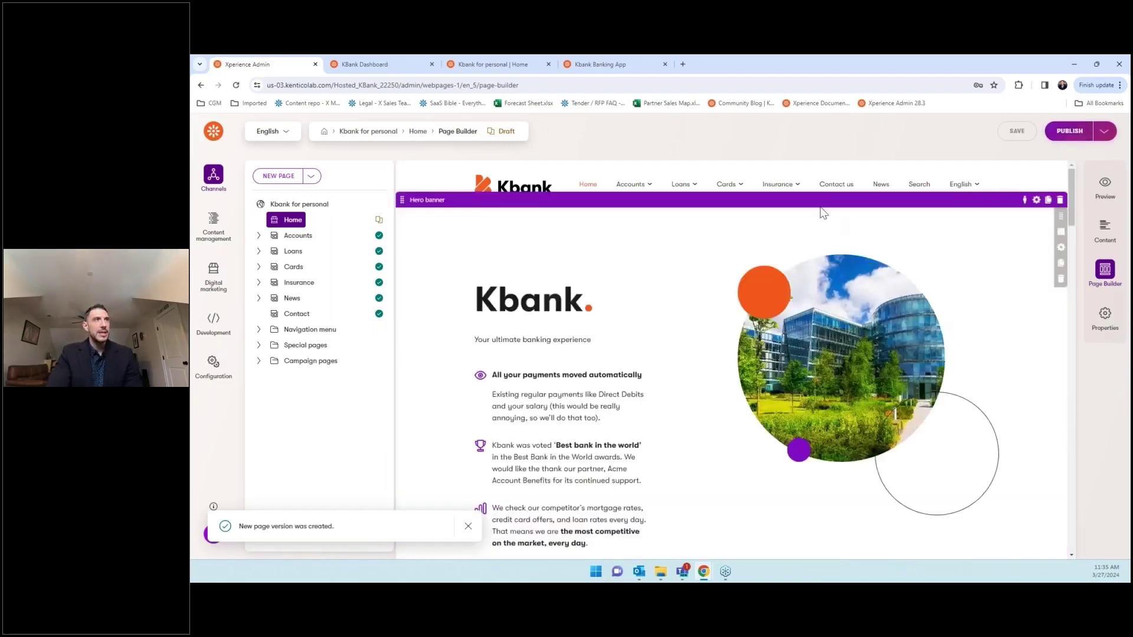
pyautogui.moveTo(805, 199); pyautogui.dragTo(806, 213)
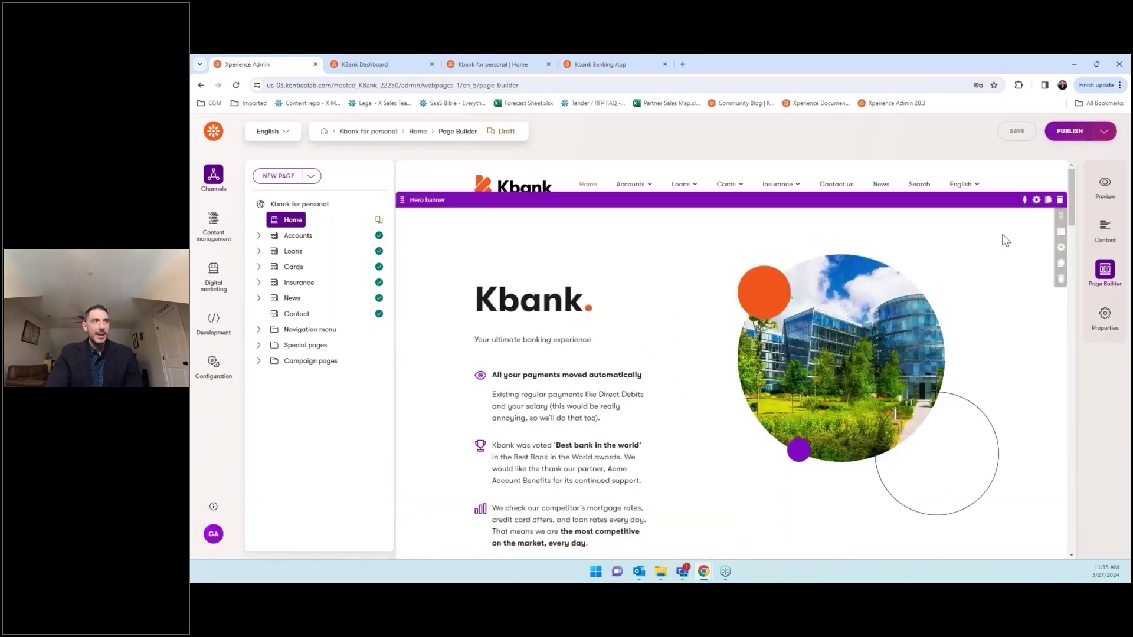
# Examine the widgets available for insertion below the Featured products heading, without adding one
pyautogui.scroll(-8, 1005, 240)
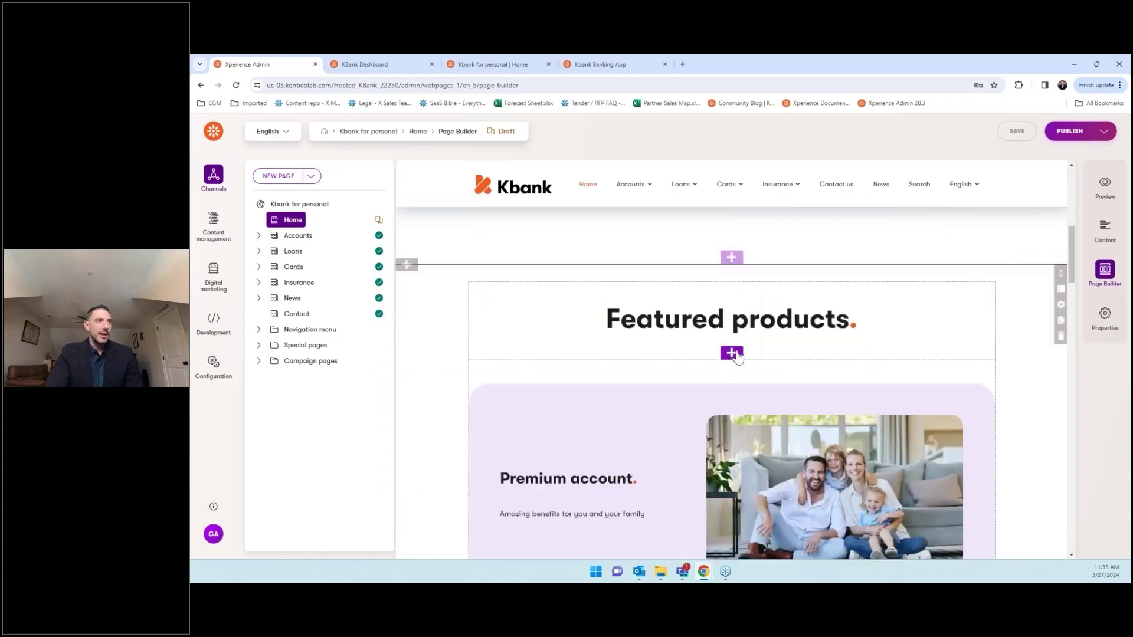
pyautogui.click(734, 354)
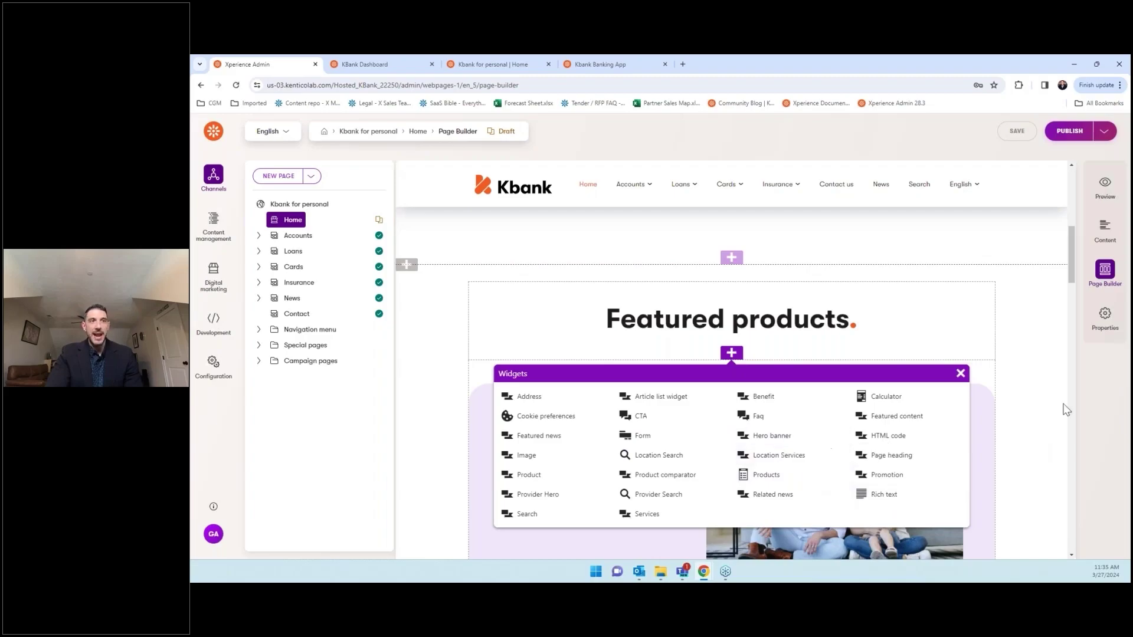
pyautogui.press('Escape')
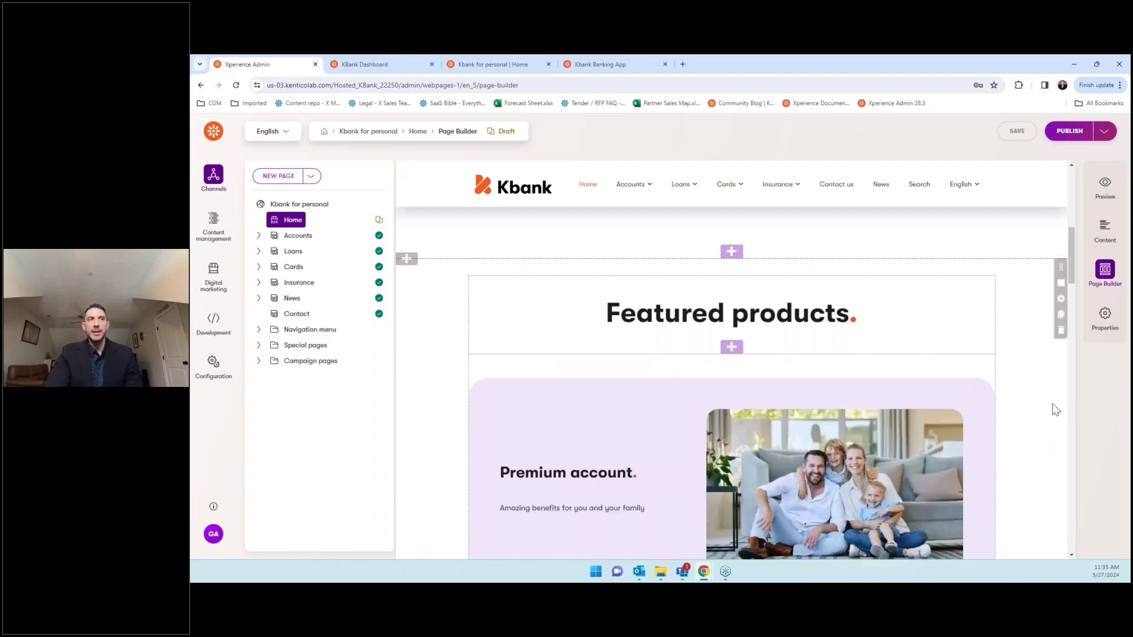
pyautogui.scroll(-1, 1053, 408)
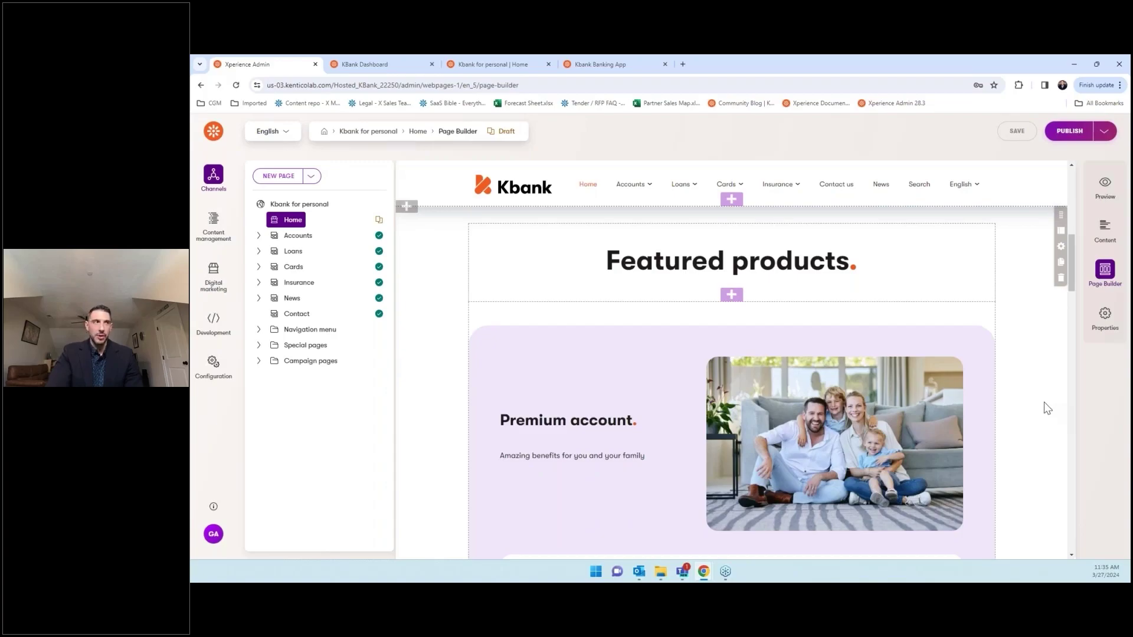
pyautogui.scroll(-1, 1048, 408)
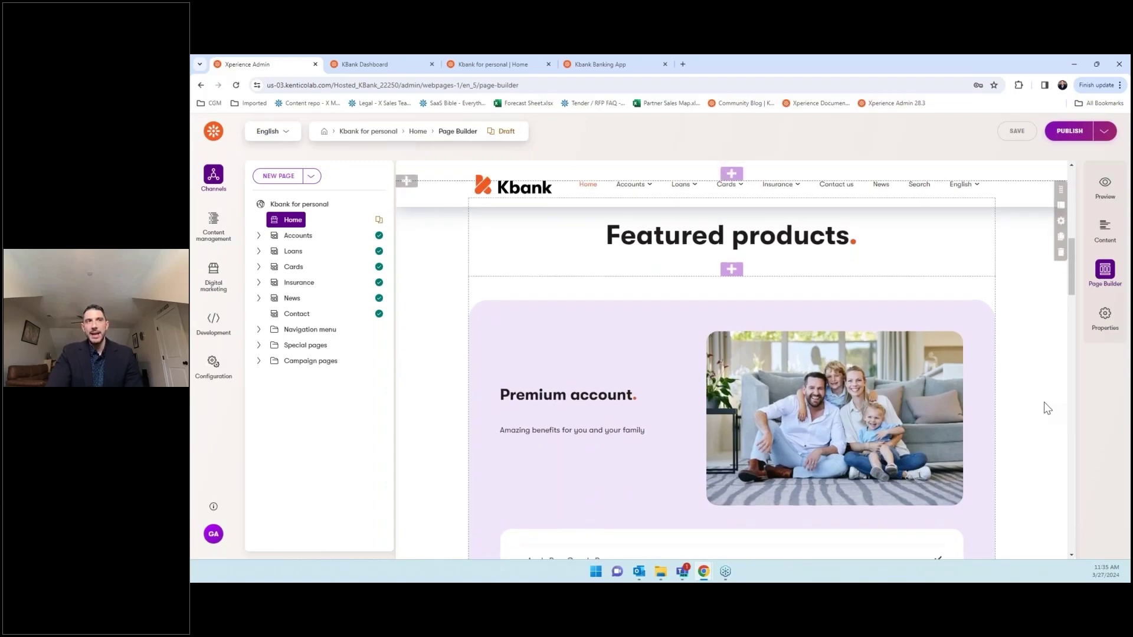
pyautogui.scroll(1, 1047, 408)
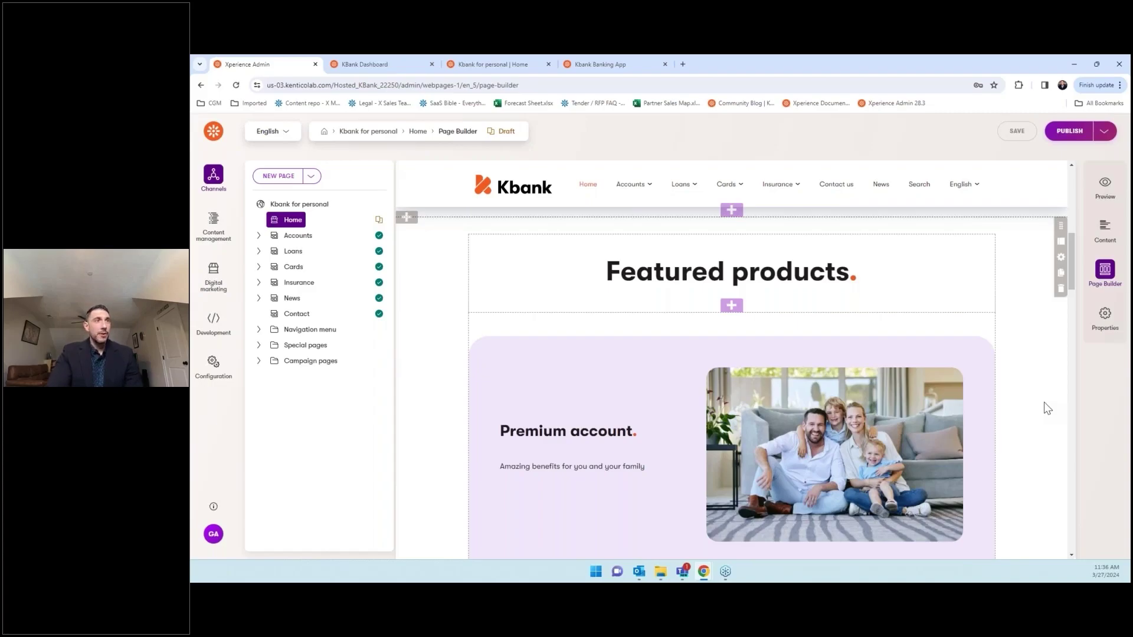
# From the hero banner widget's properties, open its linked Kbank default banner item and start editing a new version
pyautogui.scroll(5, 1044, 403)
pyautogui.click(1048, 407)
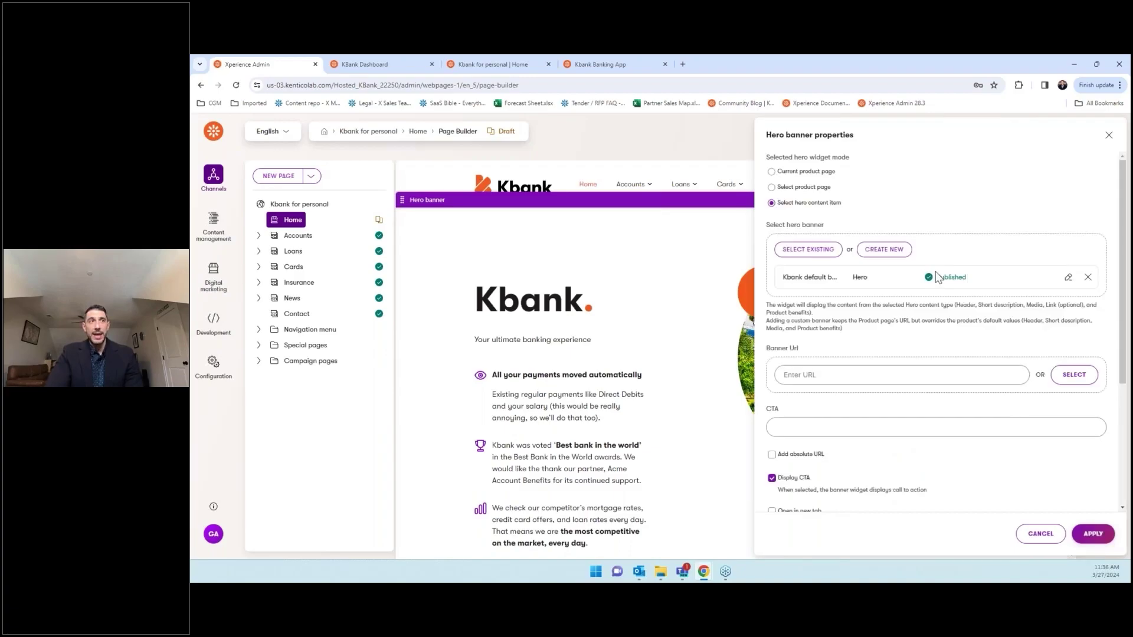
pyautogui.click(1068, 278)
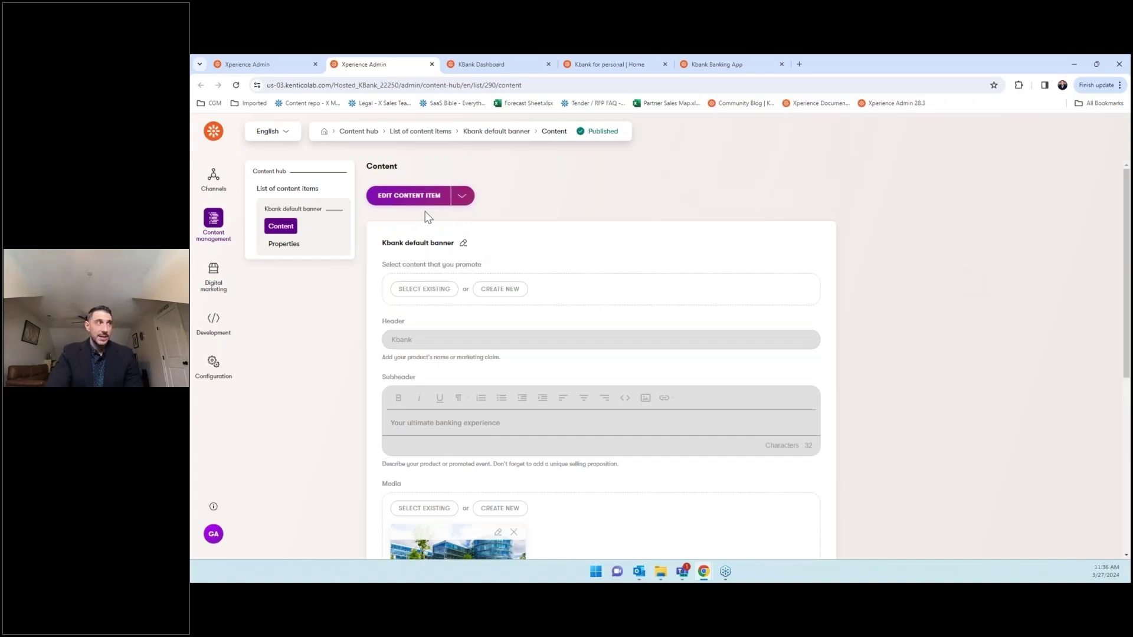
pyautogui.click(413, 196)
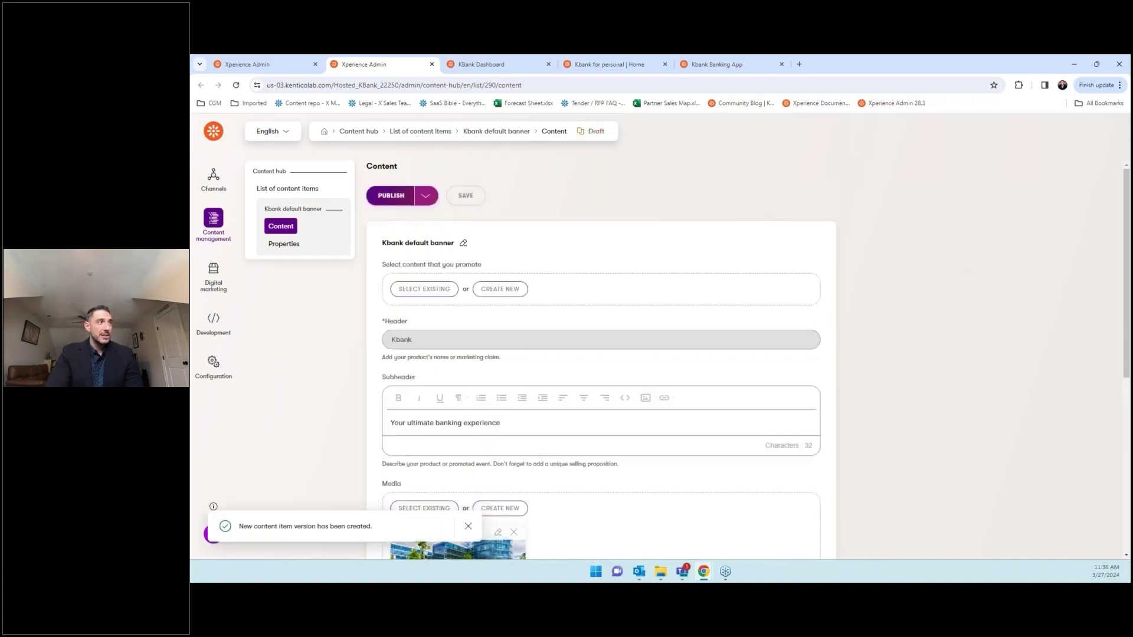
# Remove the Dedicated Support benefit from the Kbank default banner
pyautogui.scroll(-4, 749, 331)
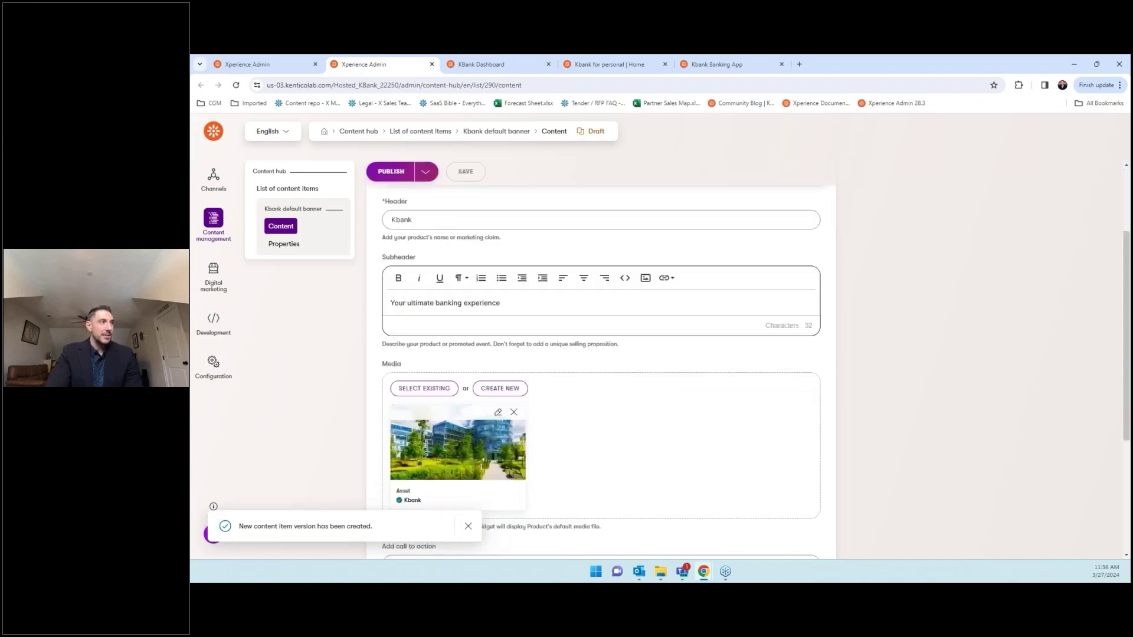
pyautogui.scroll(-2, 564, 370)
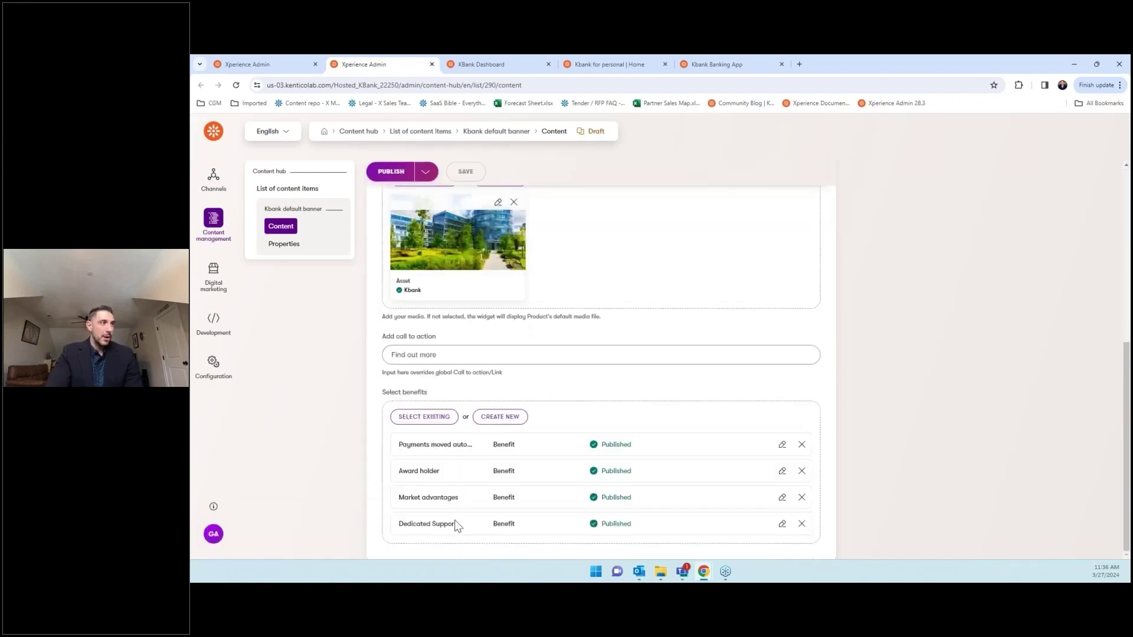
pyautogui.click(801, 524)
pyautogui.scroll(4, 869, 426)
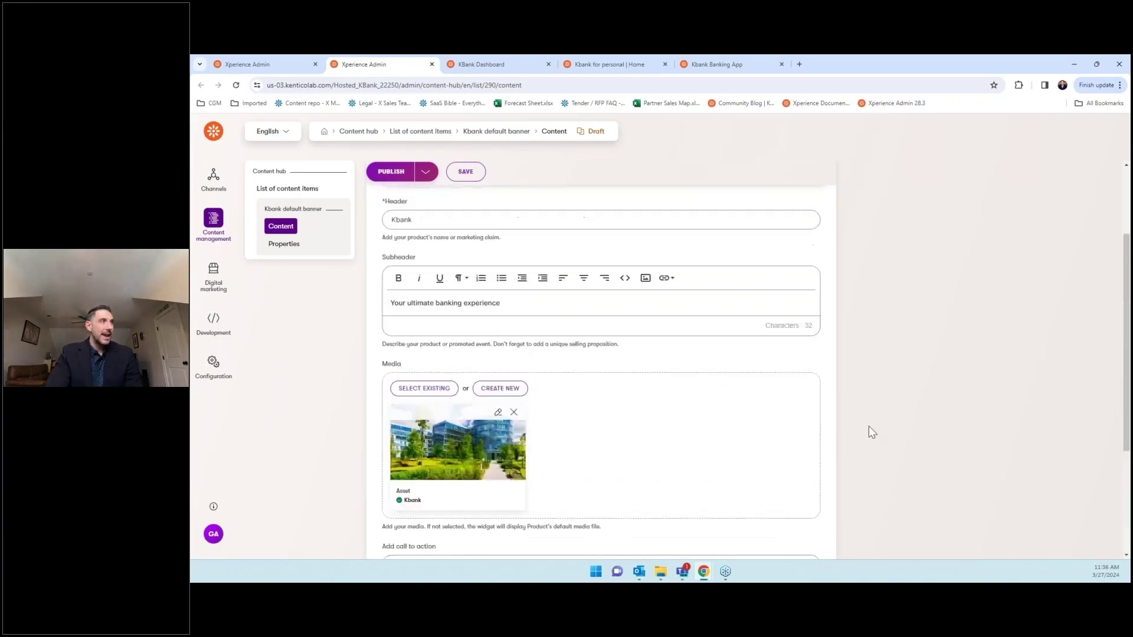
# Save the changes to the Kbank default banner and publish the item
pyautogui.scroll(2, 869, 426)
pyautogui.click(466, 196)
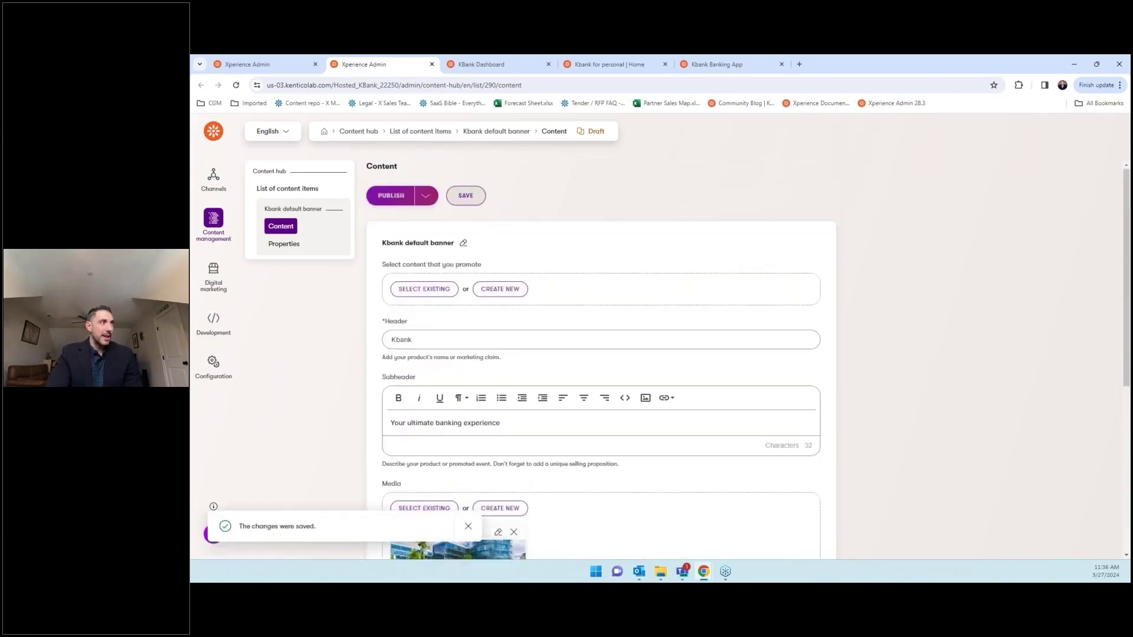
pyautogui.click(393, 197)
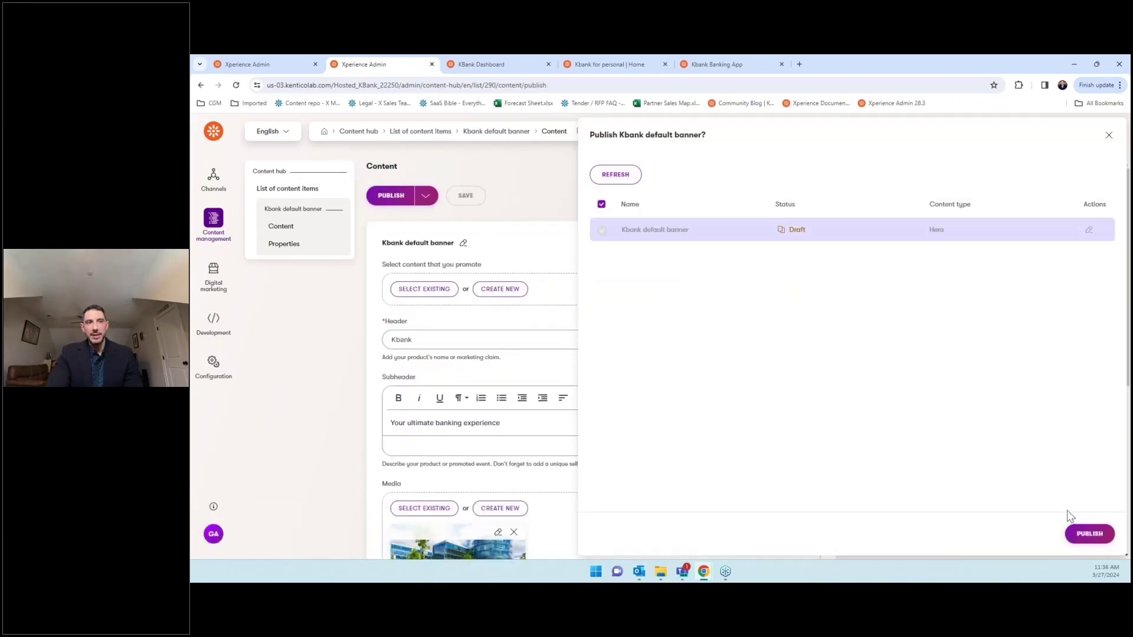
pyautogui.click(1089, 534)
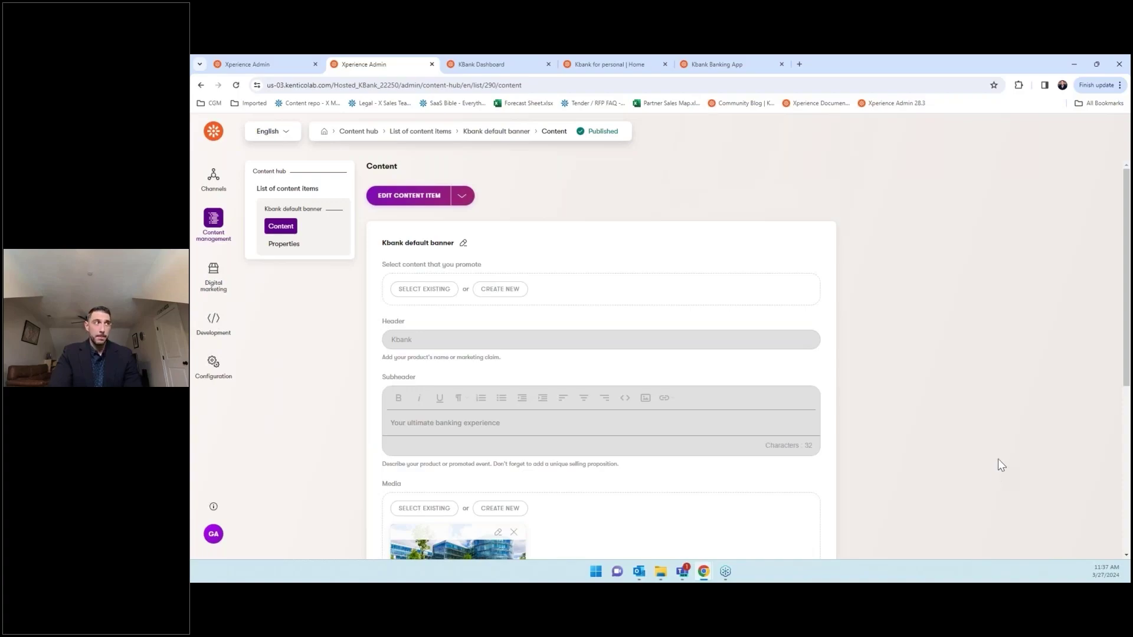
# In Contact management, sort the contacts by newest creation date and review the activities of the contact with an e-mail address
pyautogui.click(214, 132)
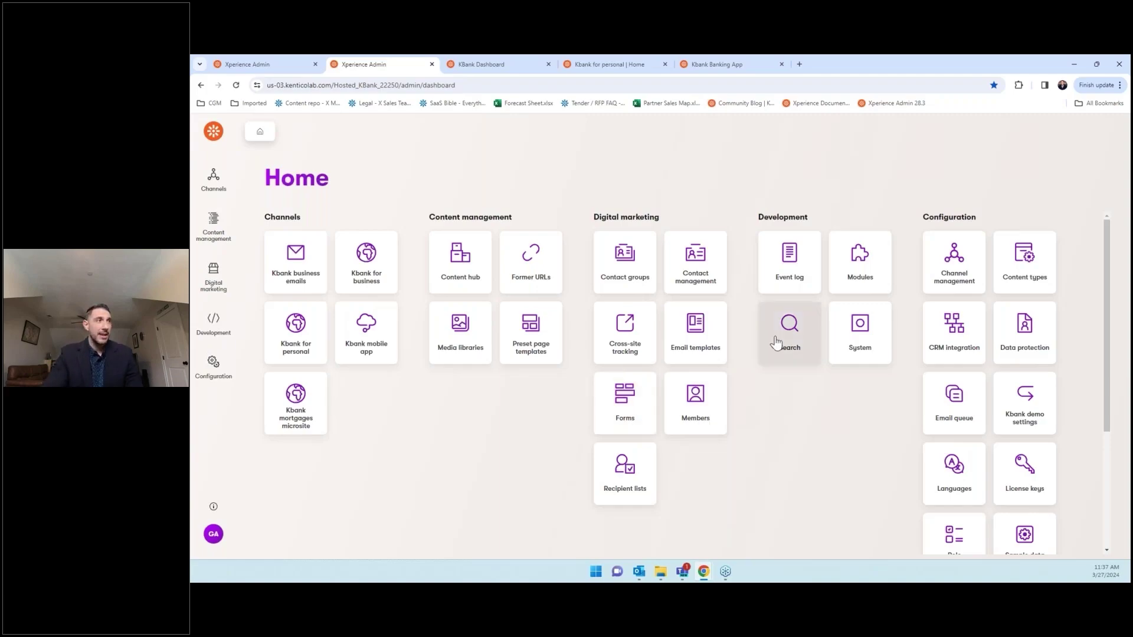
pyautogui.click(705, 267)
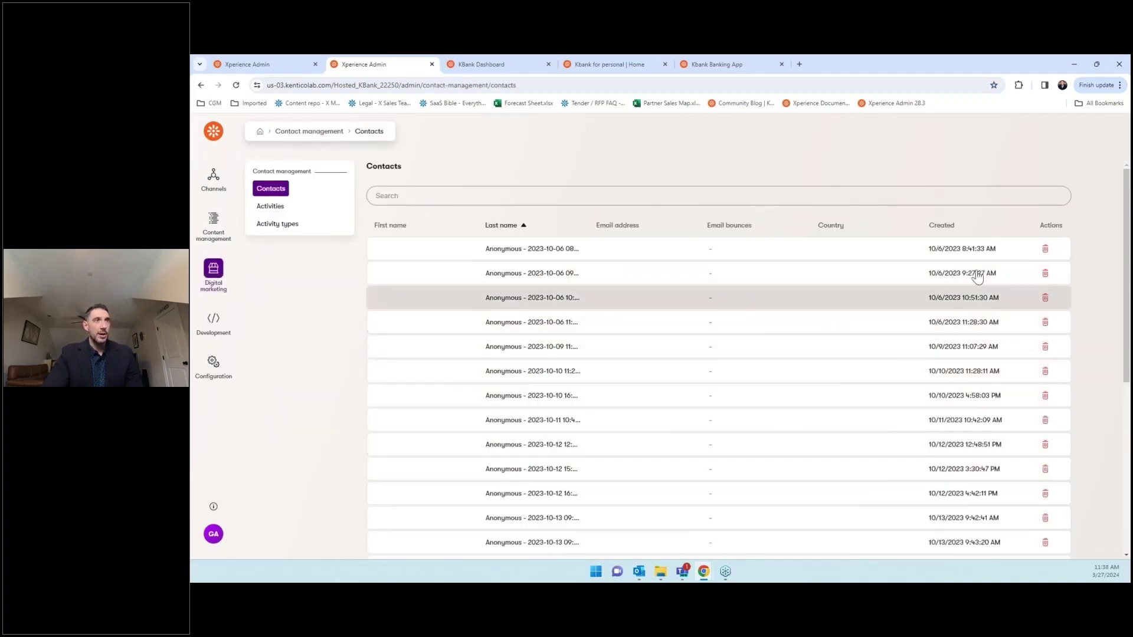
pyautogui.click(950, 234)
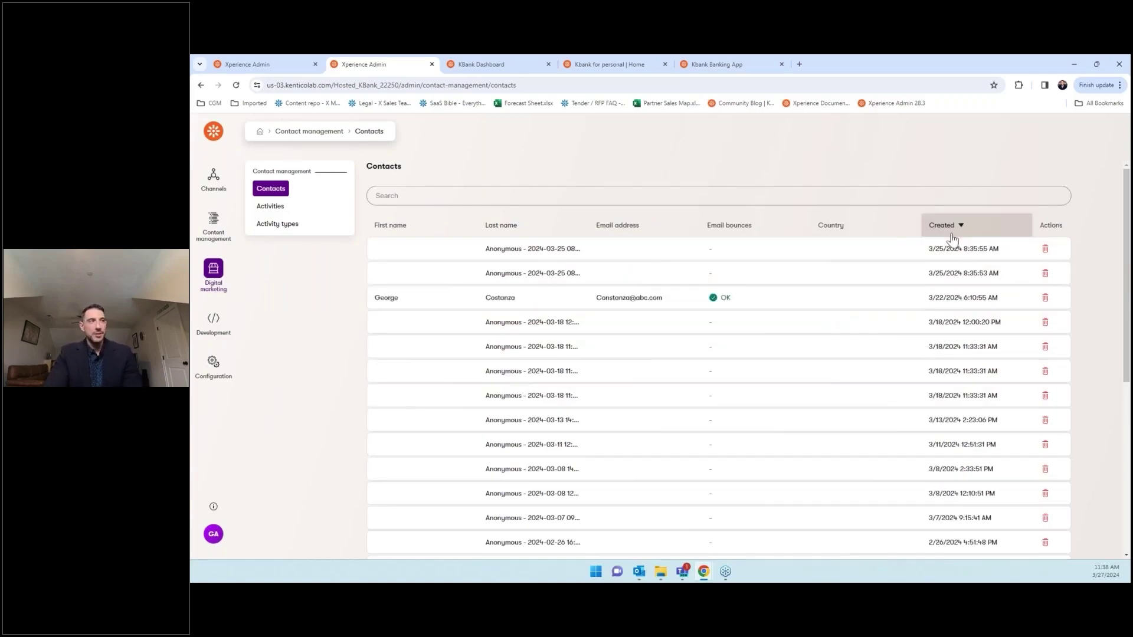
pyautogui.click(625, 301)
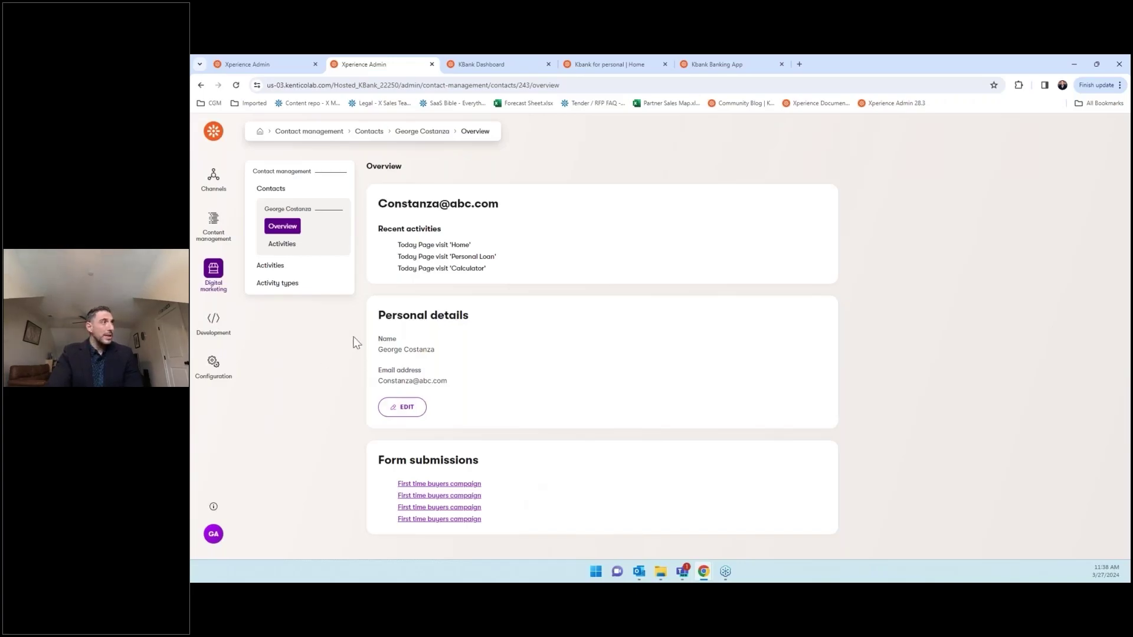
pyautogui.click(291, 249)
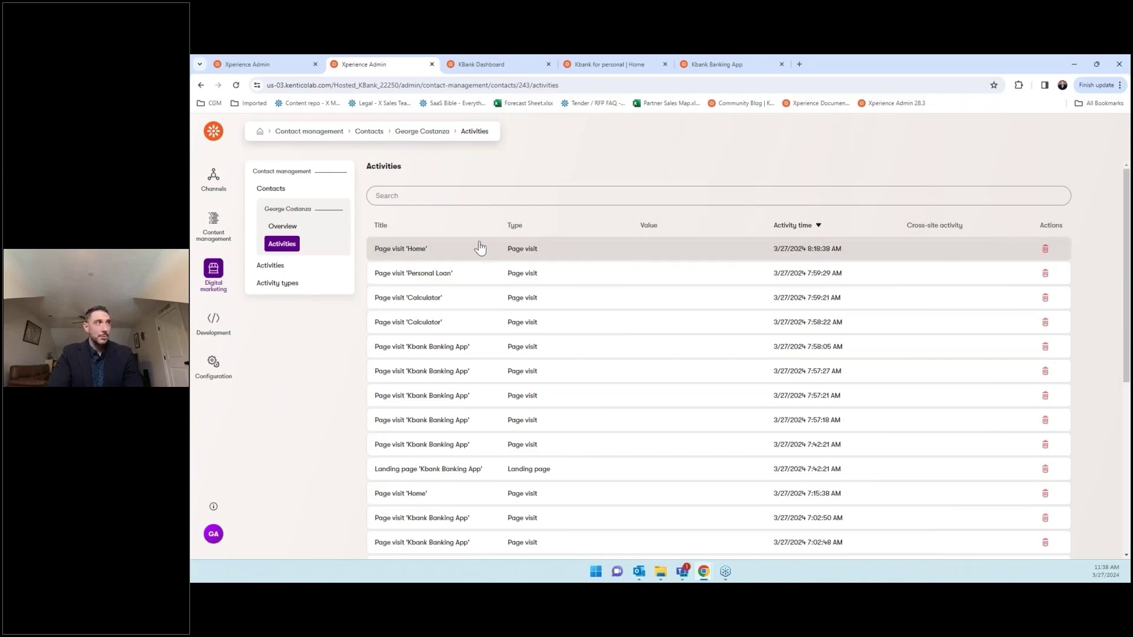
# Start a new contact group named Personal Loan with the code name PersonalLoan
pyautogui.click(210, 270)
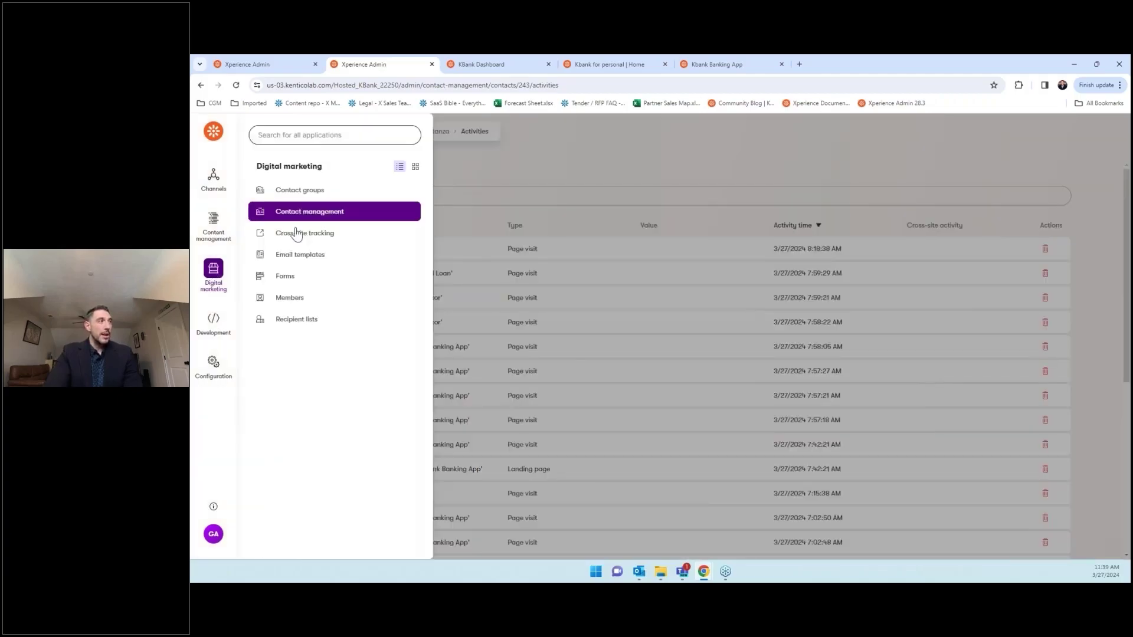
pyautogui.click(320, 191)
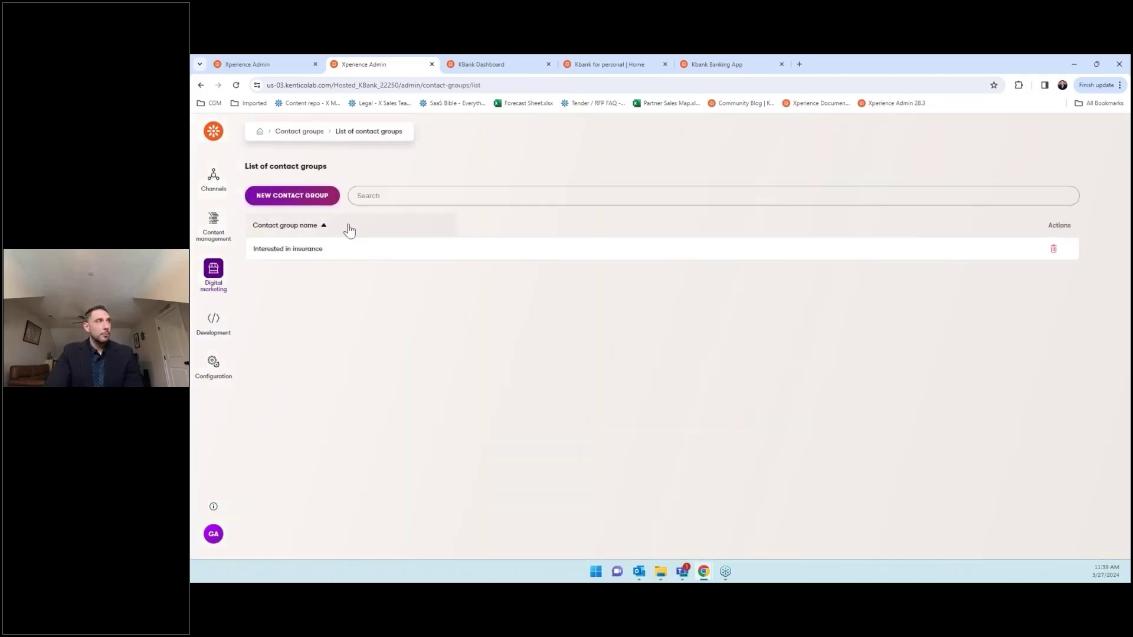
pyautogui.click(312, 201)
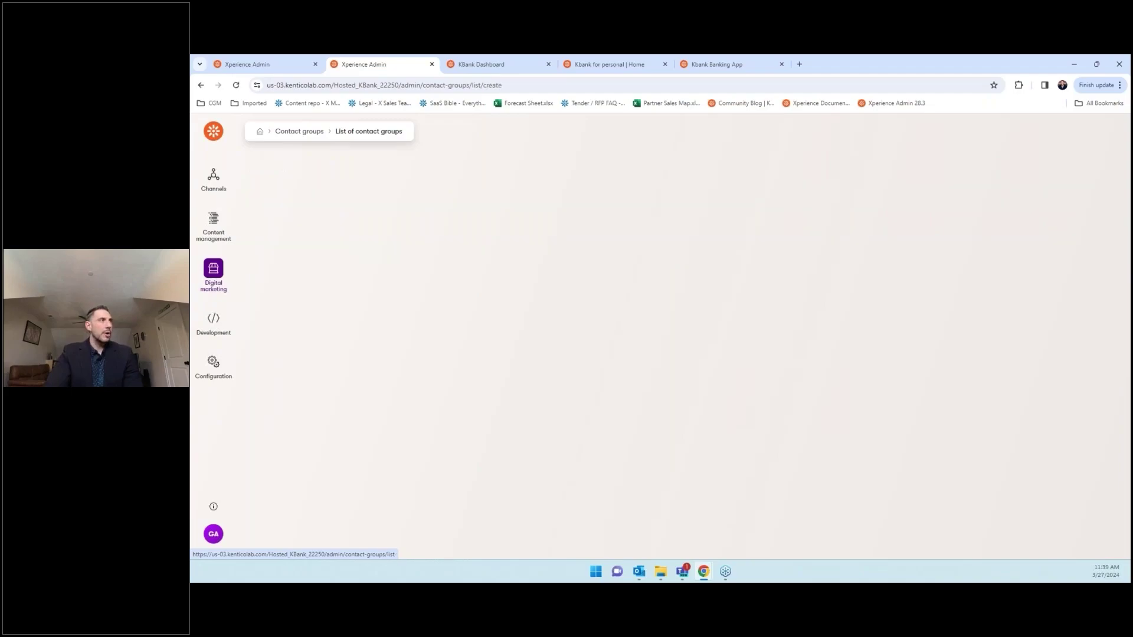
pyautogui.click(431, 263)
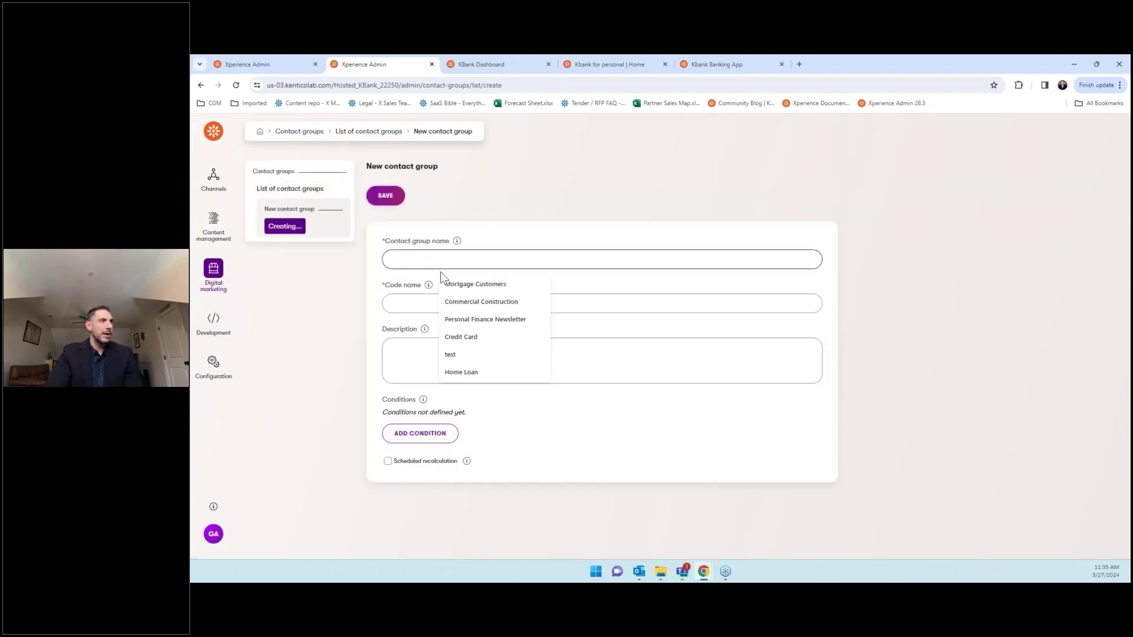
pyautogui.write('Per')
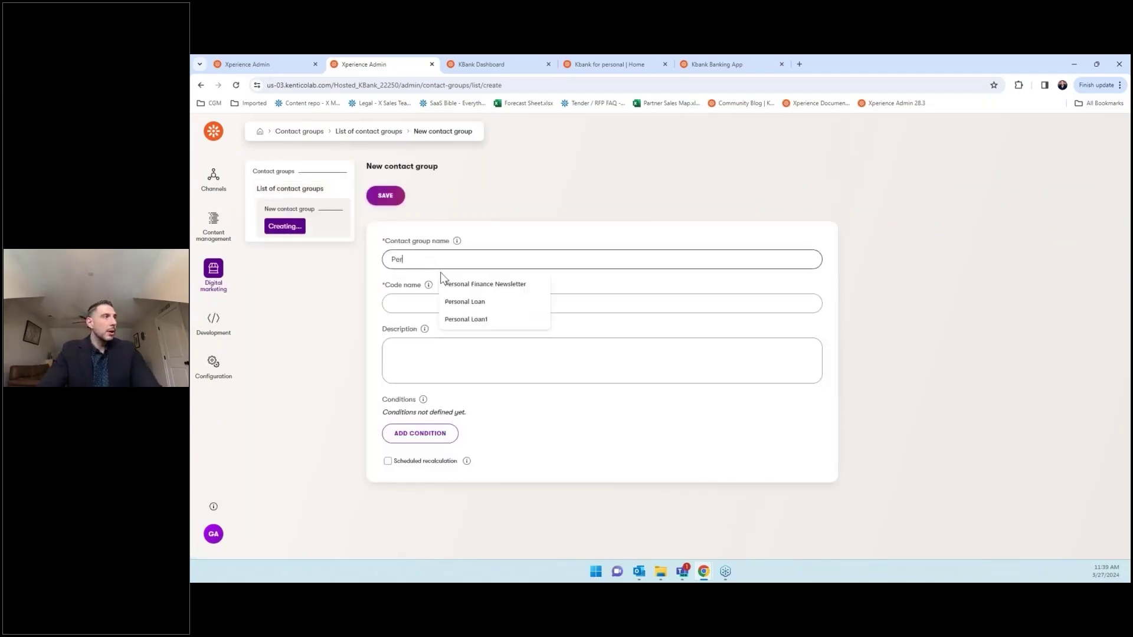
pyautogui.click(459, 302)
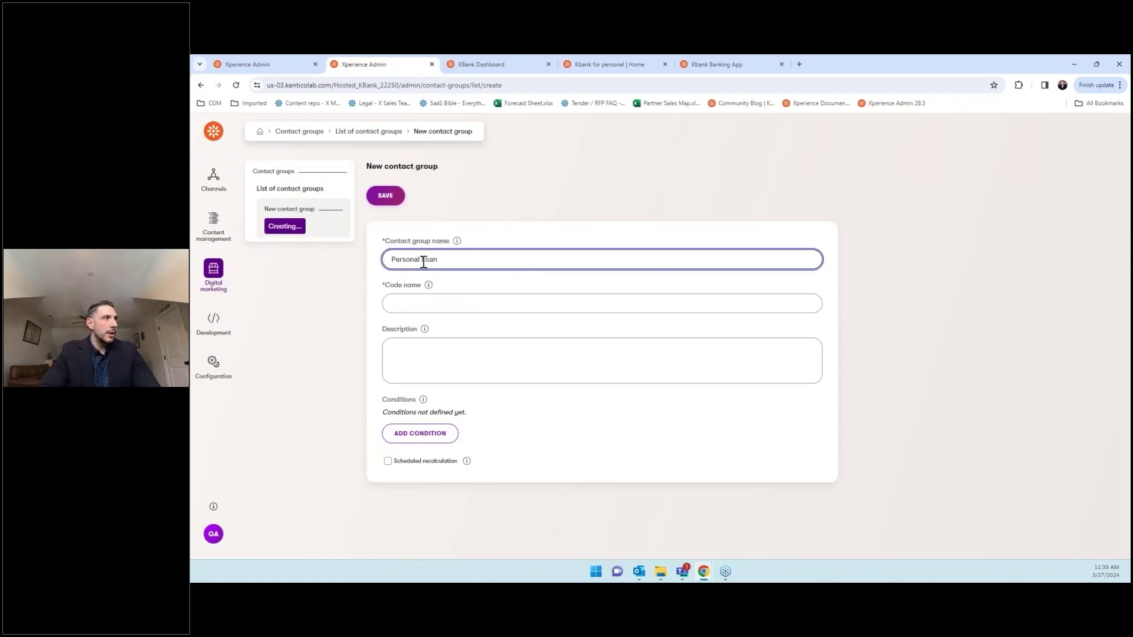
pyautogui.tripleClick(424, 261)
pyautogui.hotkey('ctrl', 'c')
pyautogui.click(417, 306)
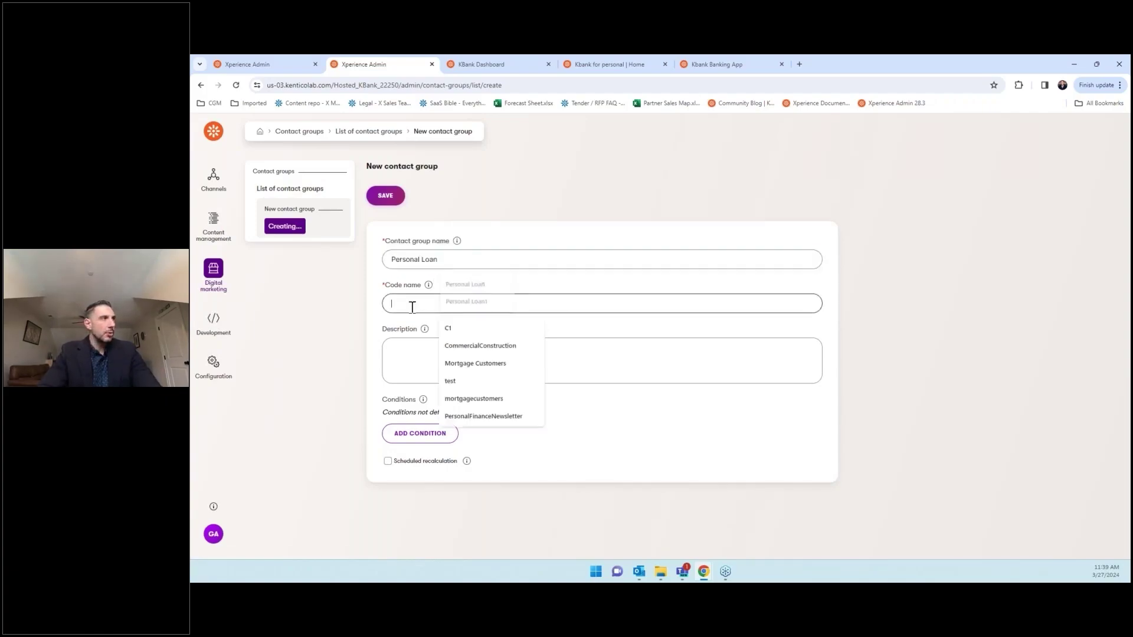
pyautogui.hotkey('ctrl', 'v')
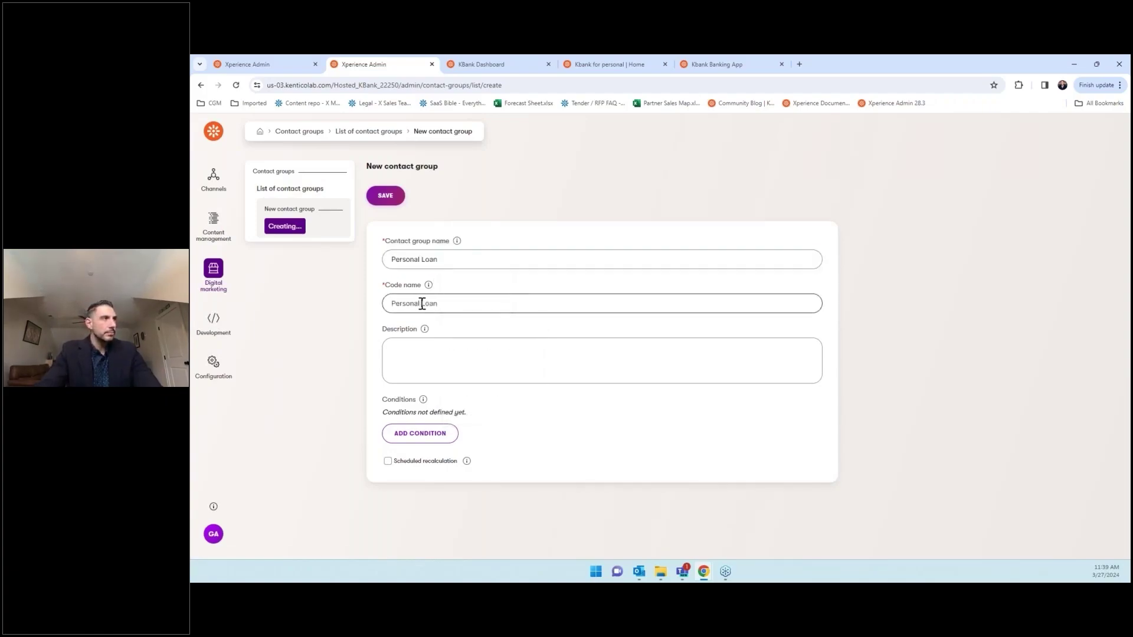
pyautogui.click(422, 304)
pyautogui.press('BackSpace')
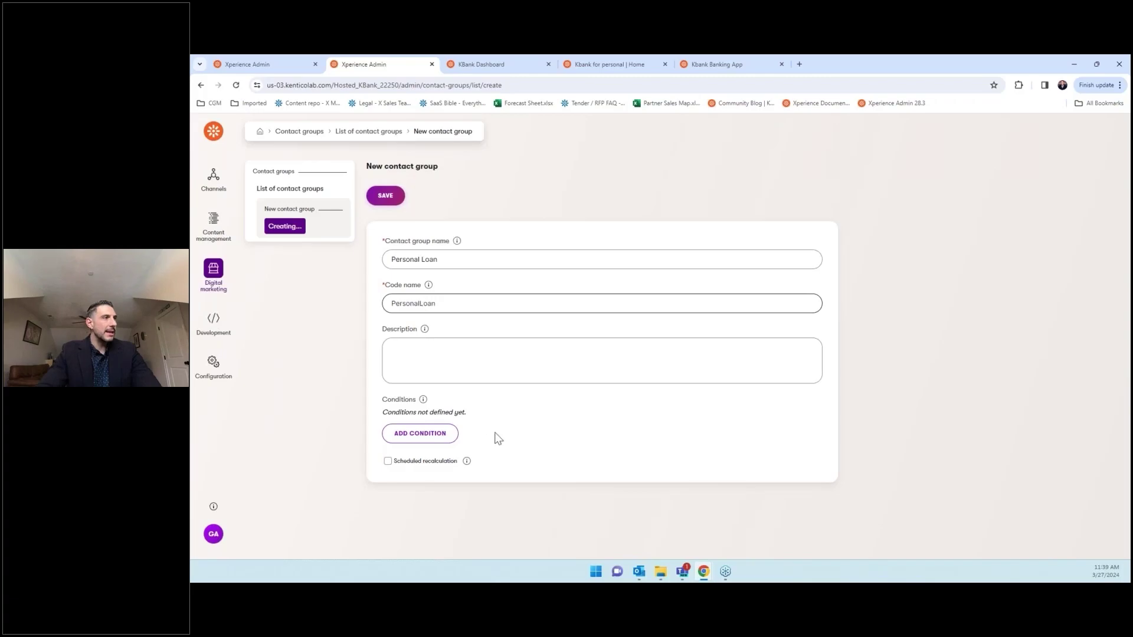
# Add a web activity condition that the contact has visited the Personal Loan page under Loans in the last 90 days
pyautogui.click(438, 440)
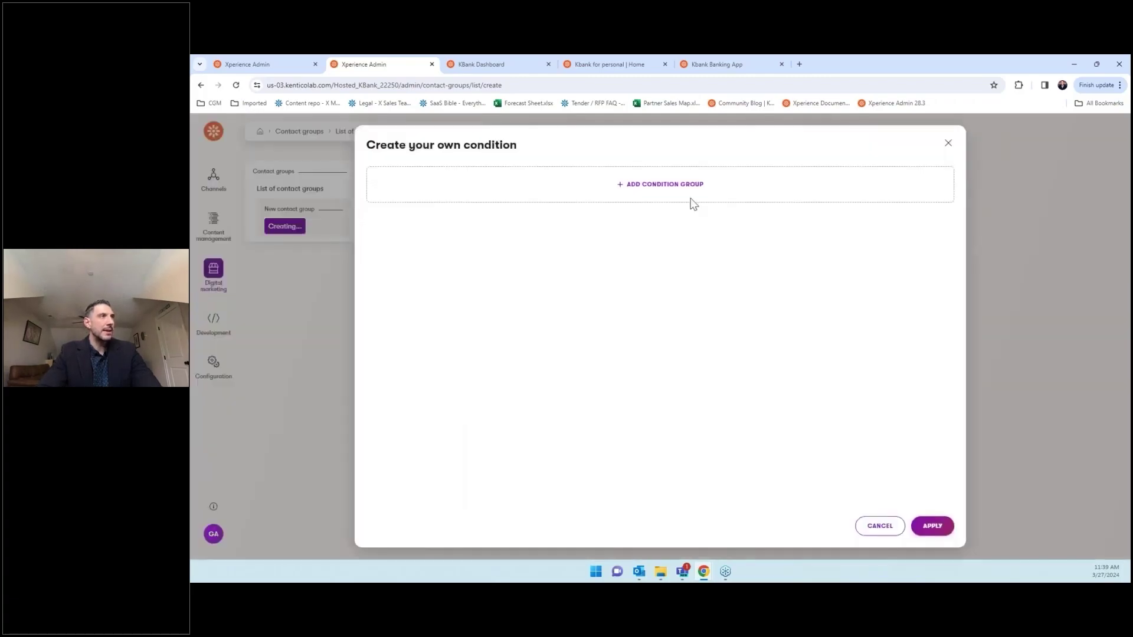
pyautogui.click(673, 186)
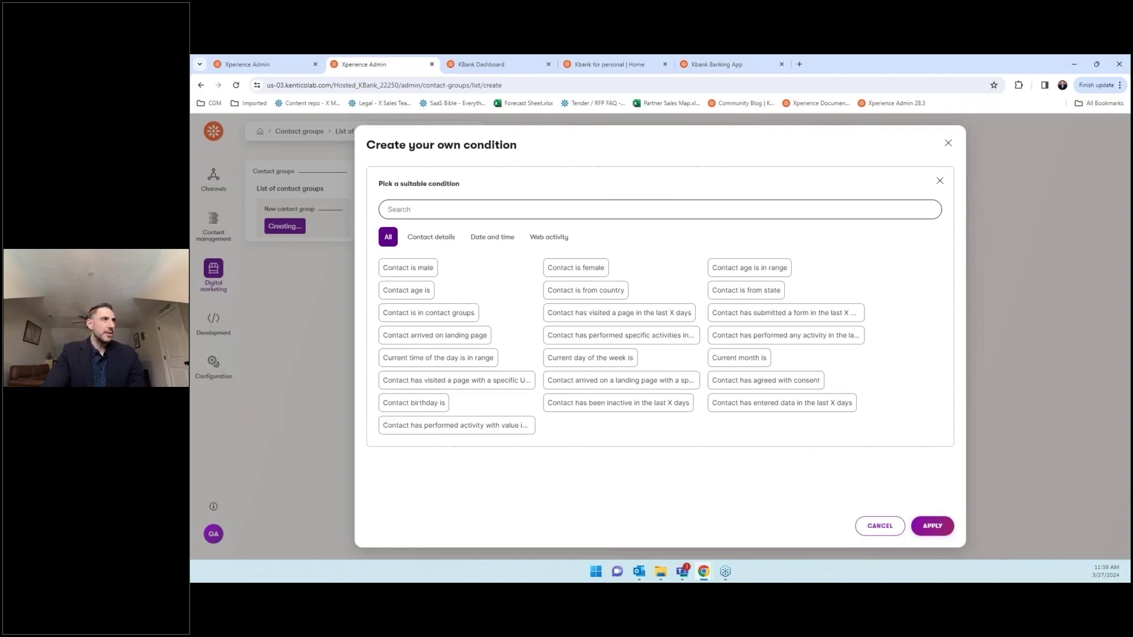
pyautogui.click(554, 241)
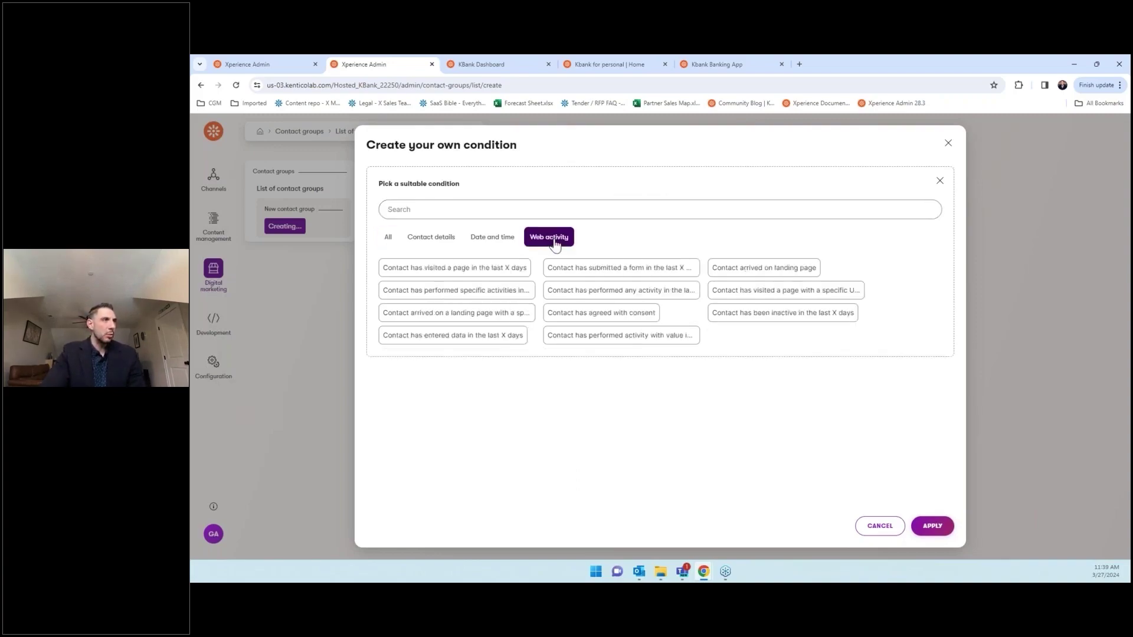
pyautogui.click(495, 272)
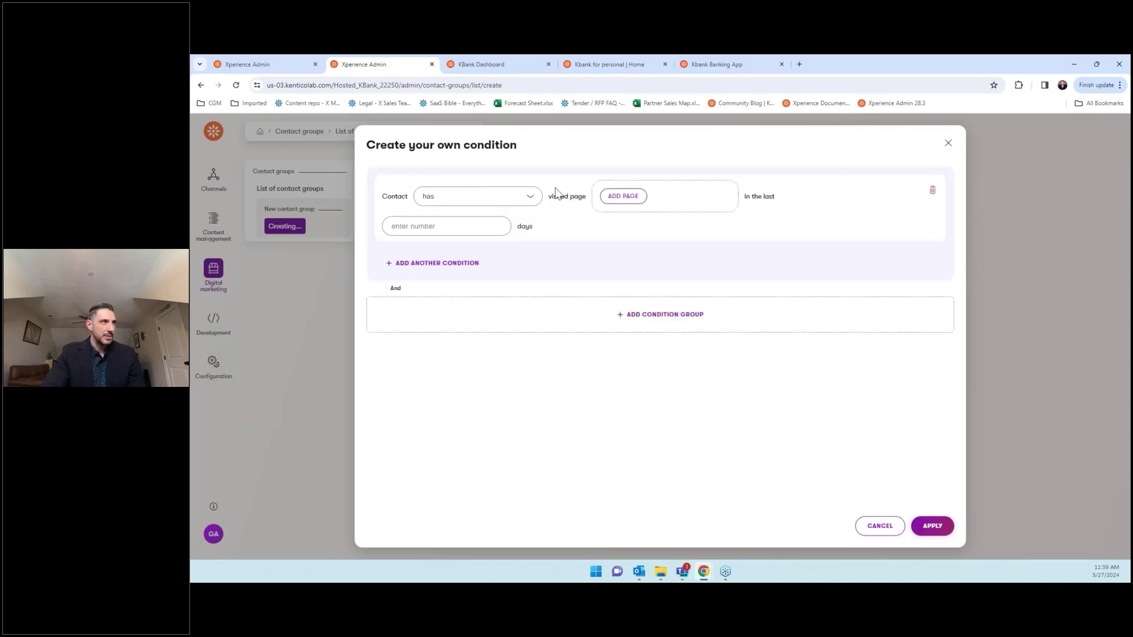
pyautogui.click(625, 196)
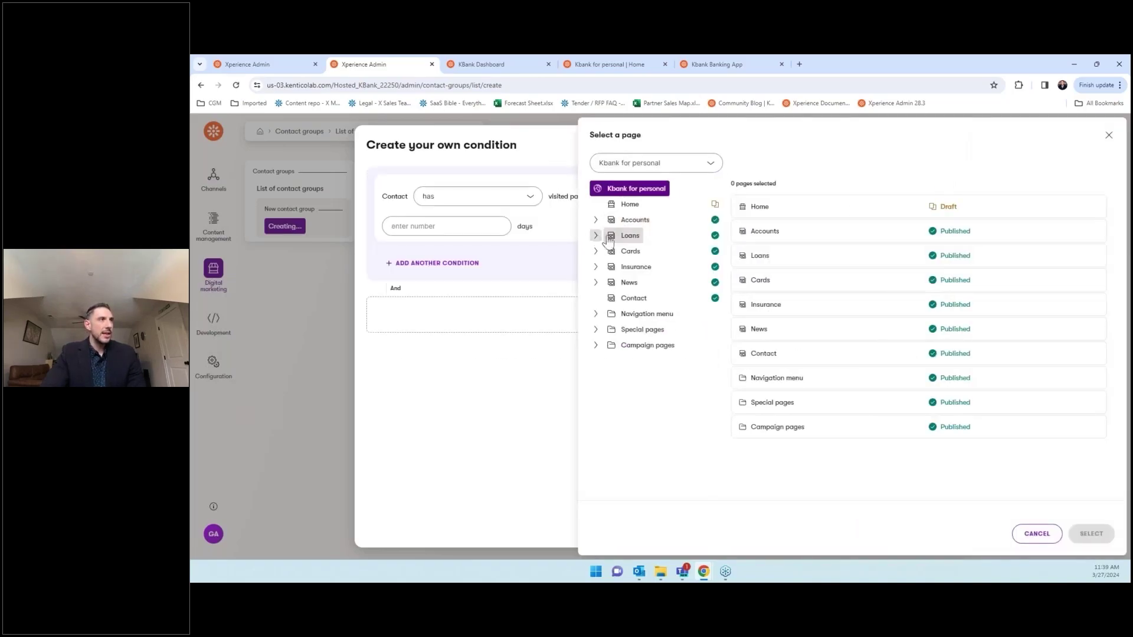
pyautogui.click(598, 237)
pyautogui.click(751, 236)
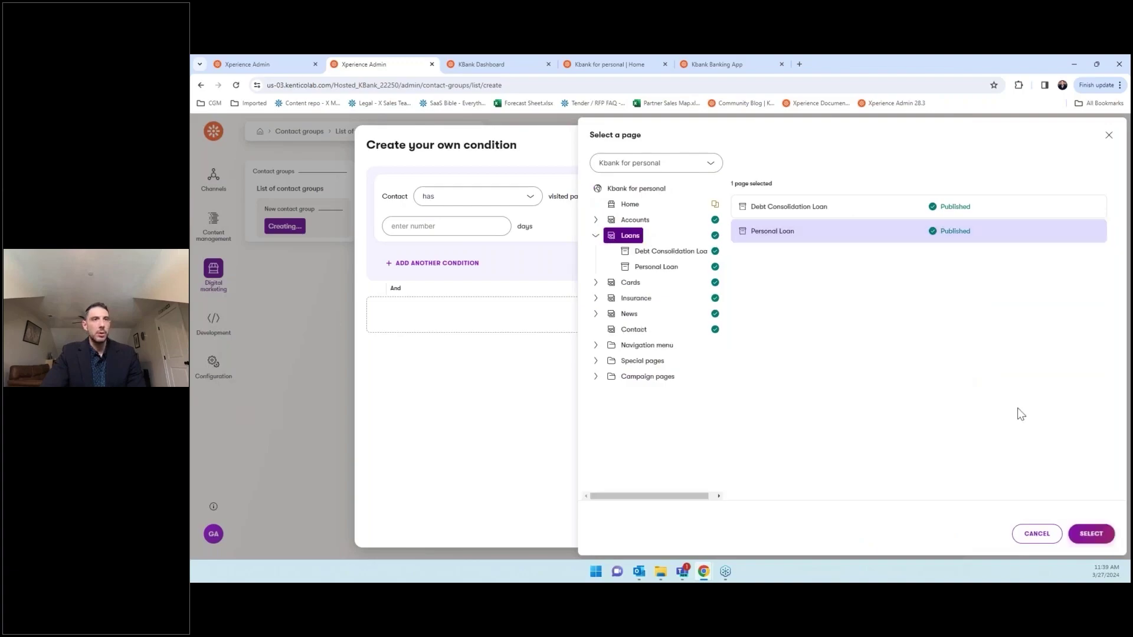
pyautogui.click(1091, 534)
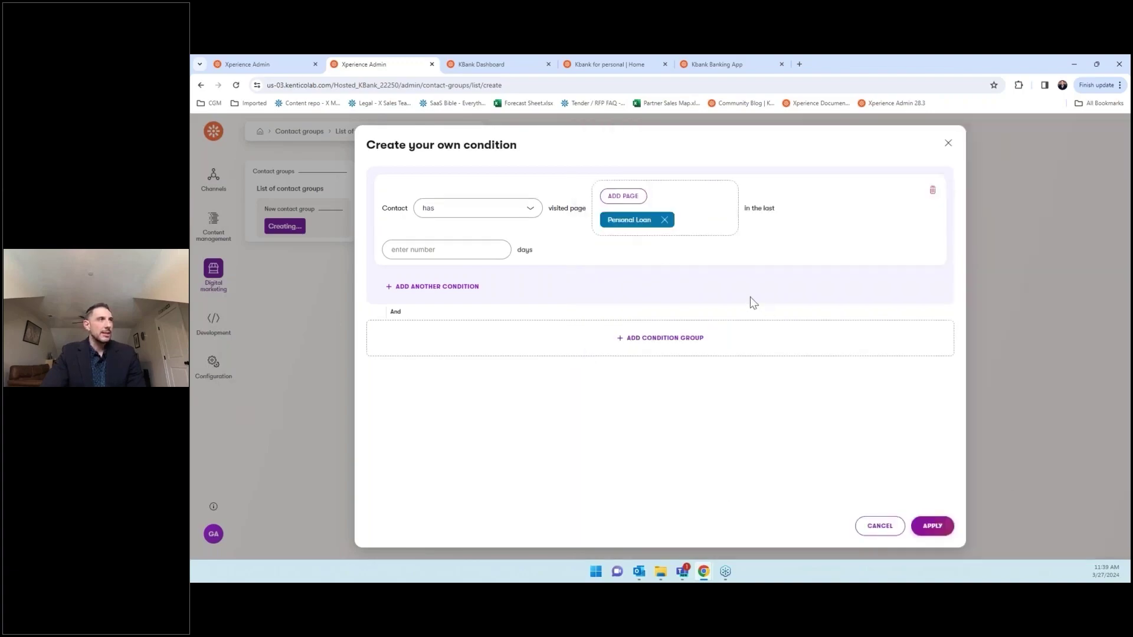
pyautogui.click(478, 243)
pyautogui.write('90')
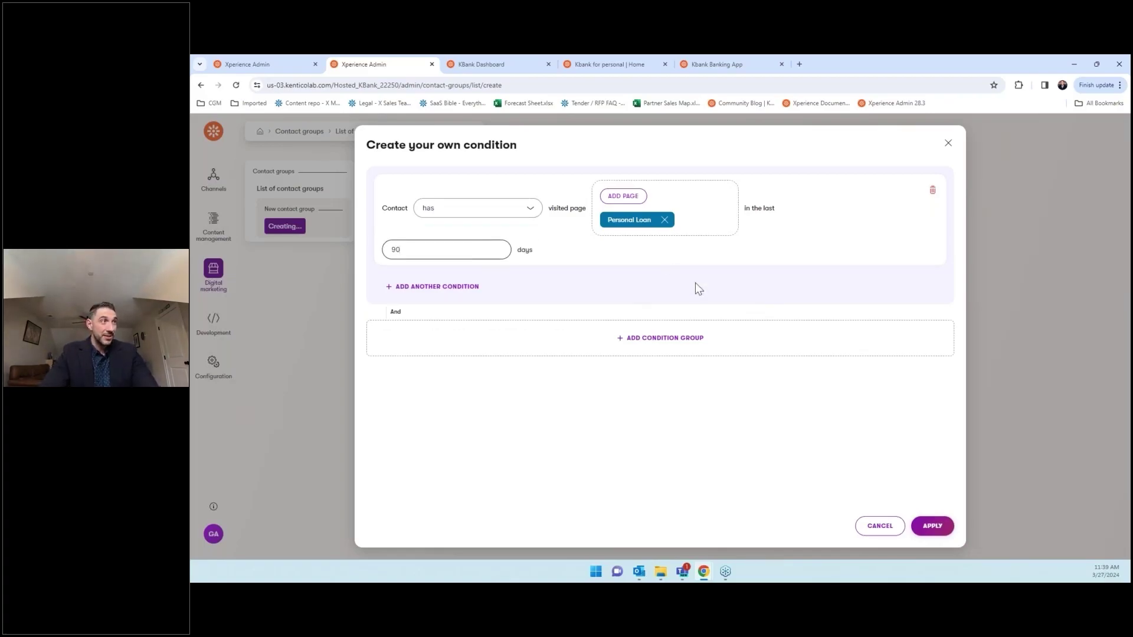
# Add a second condition group requiring that the contact has not submitted LoanForm in the last 90 days, and apply the conditions
pyautogui.click(683, 338)
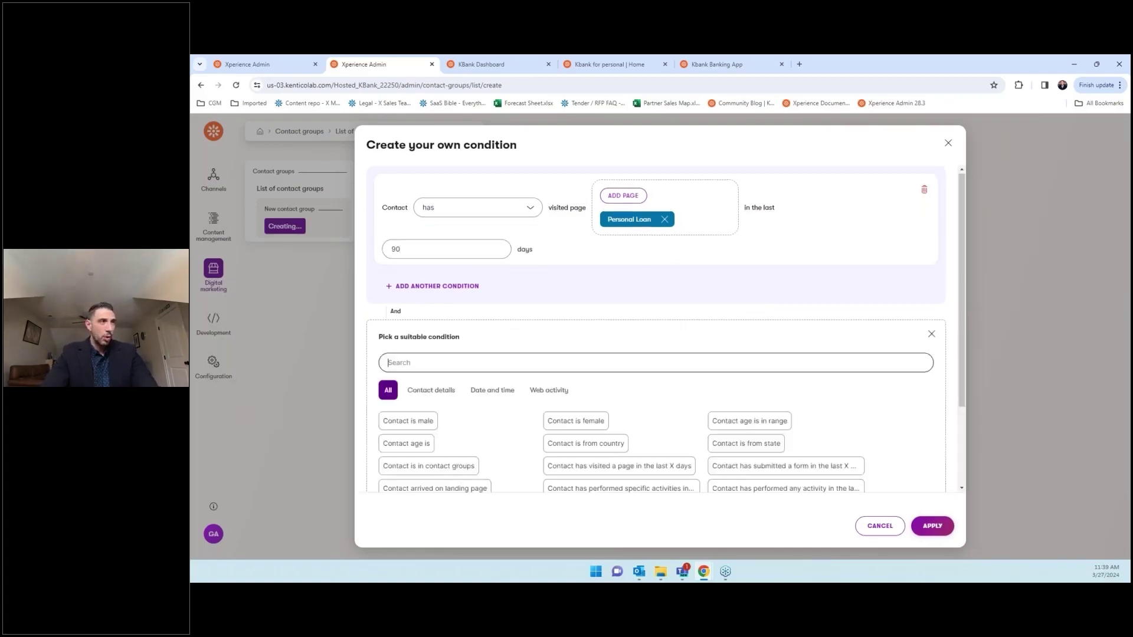
pyautogui.click(549, 281)
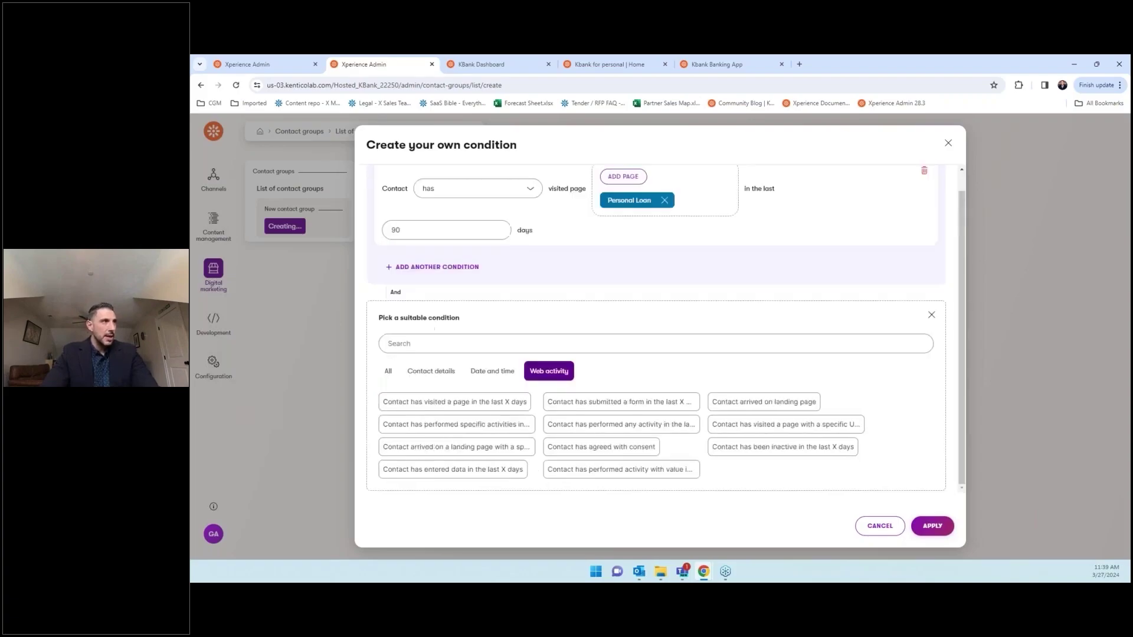
pyautogui.click(630, 411)
pyautogui.click(534, 369)
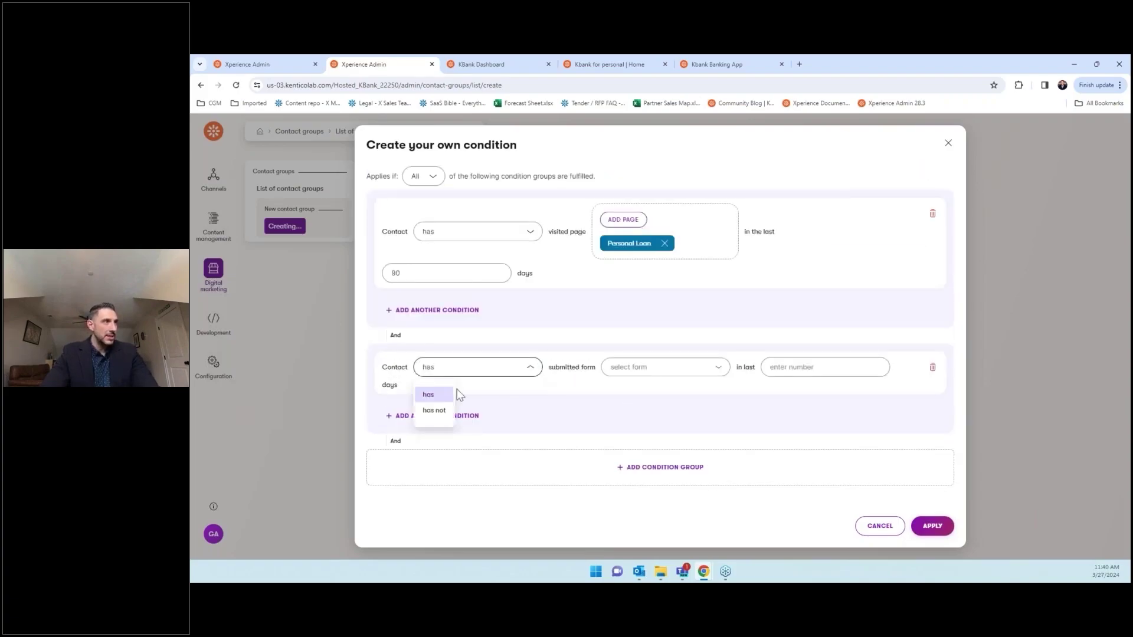
pyautogui.click(438, 413)
pyautogui.click(719, 371)
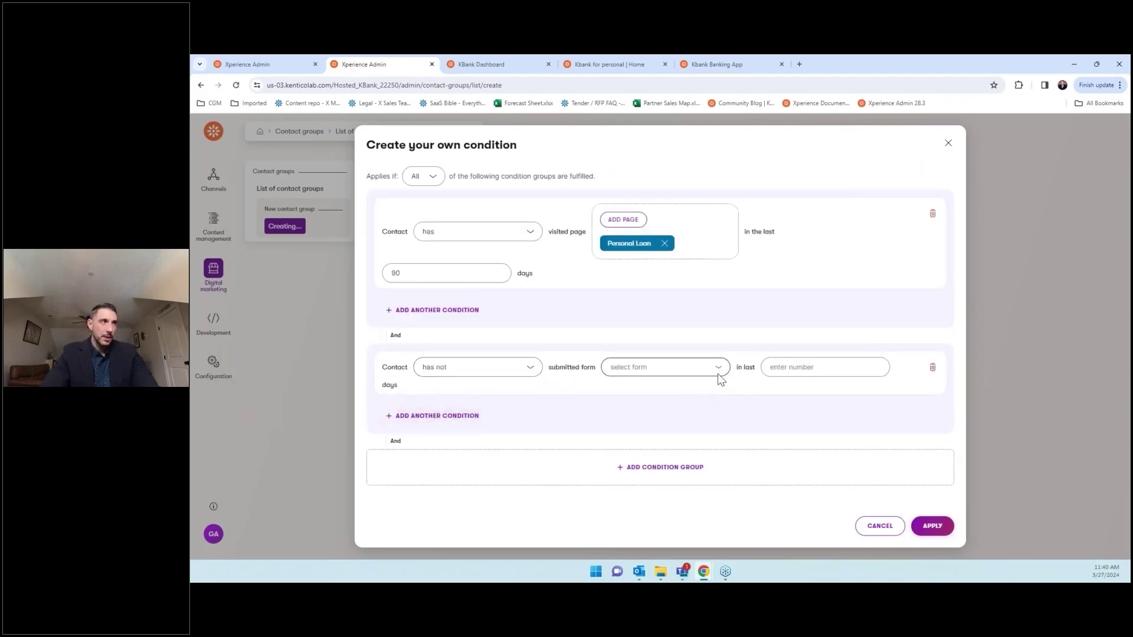
pyautogui.scroll(-5, 684, 443)
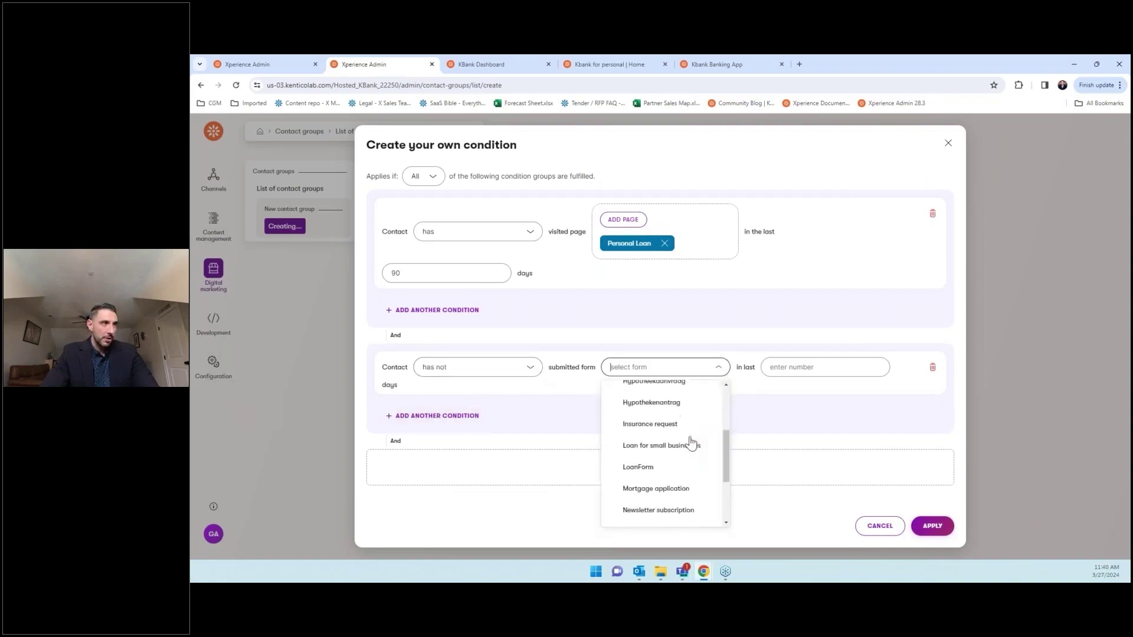
pyautogui.click(666, 455)
pyautogui.click(811, 368)
pyautogui.write('90')
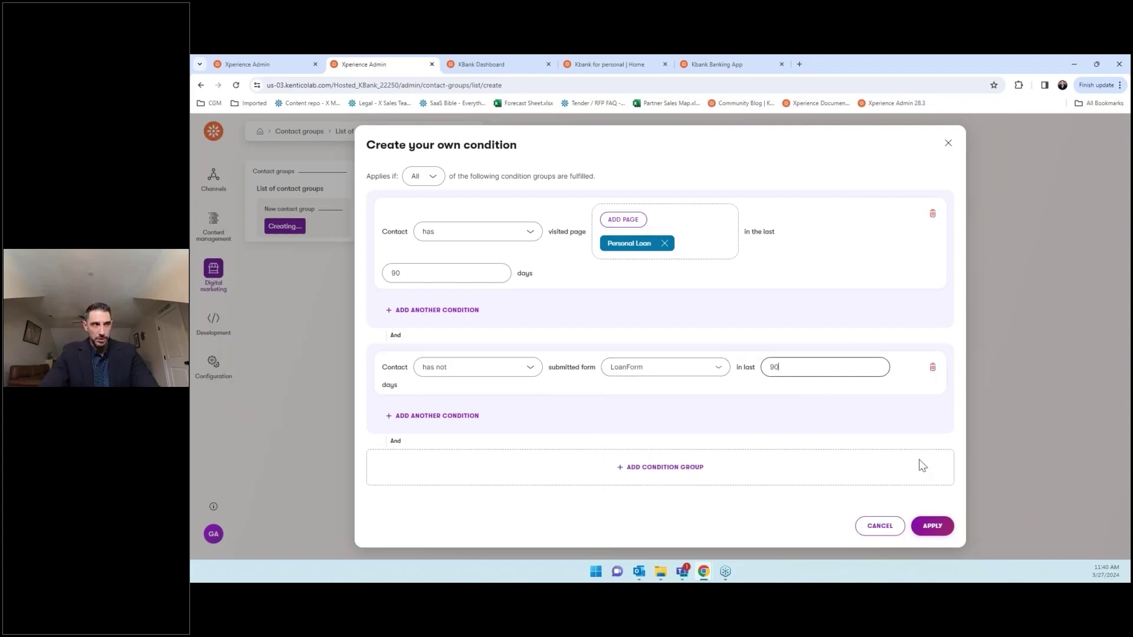
pyautogui.click(933, 526)
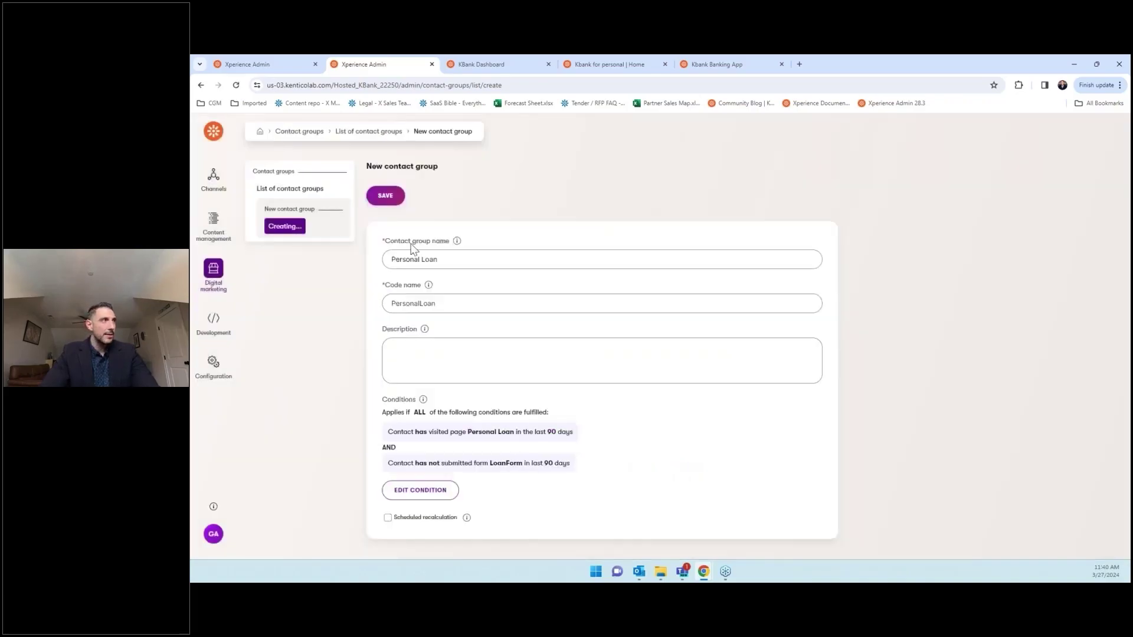
# Save the Personal Loan contact group and recalculate its contacts, finishing on the Home dashboard
pyautogui.click(385, 195)
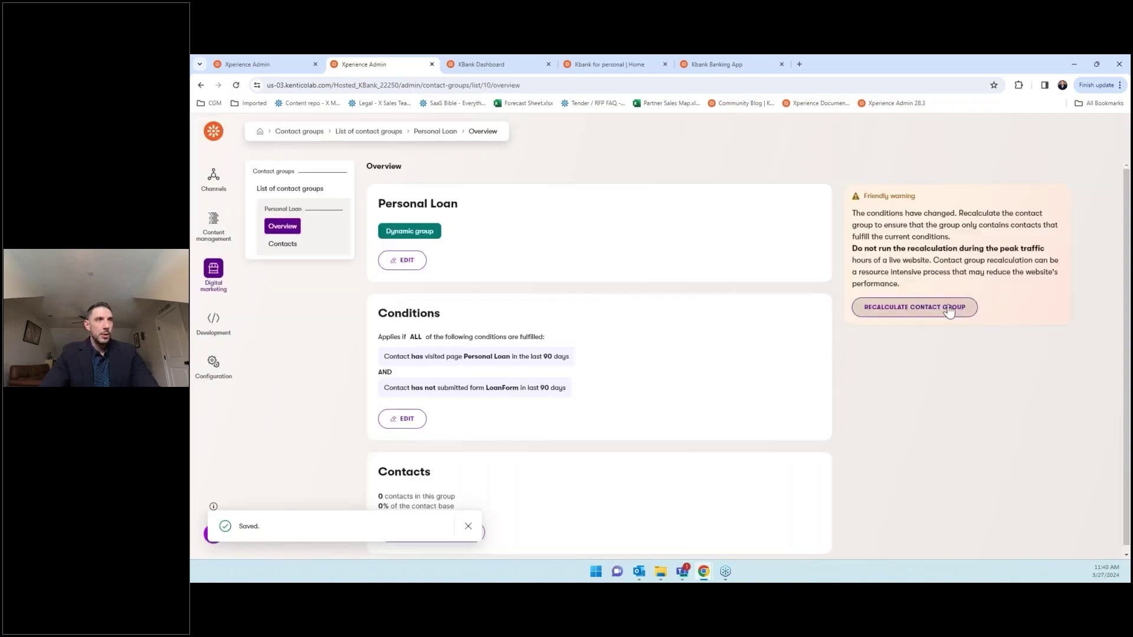
pyautogui.click(949, 308)
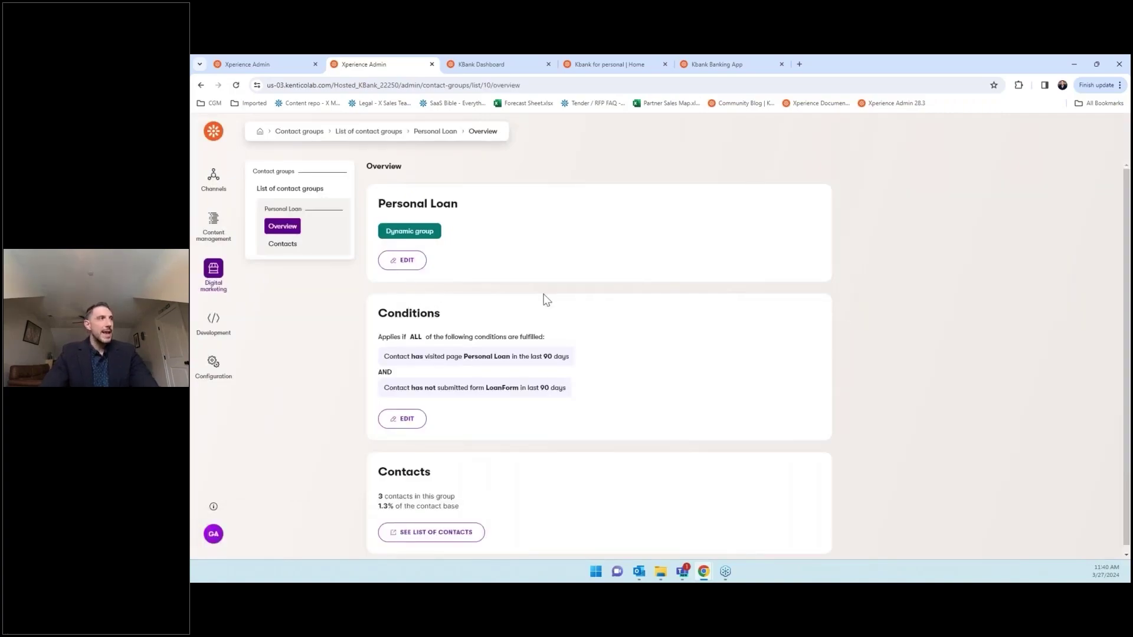
pyautogui.click(205, 136)
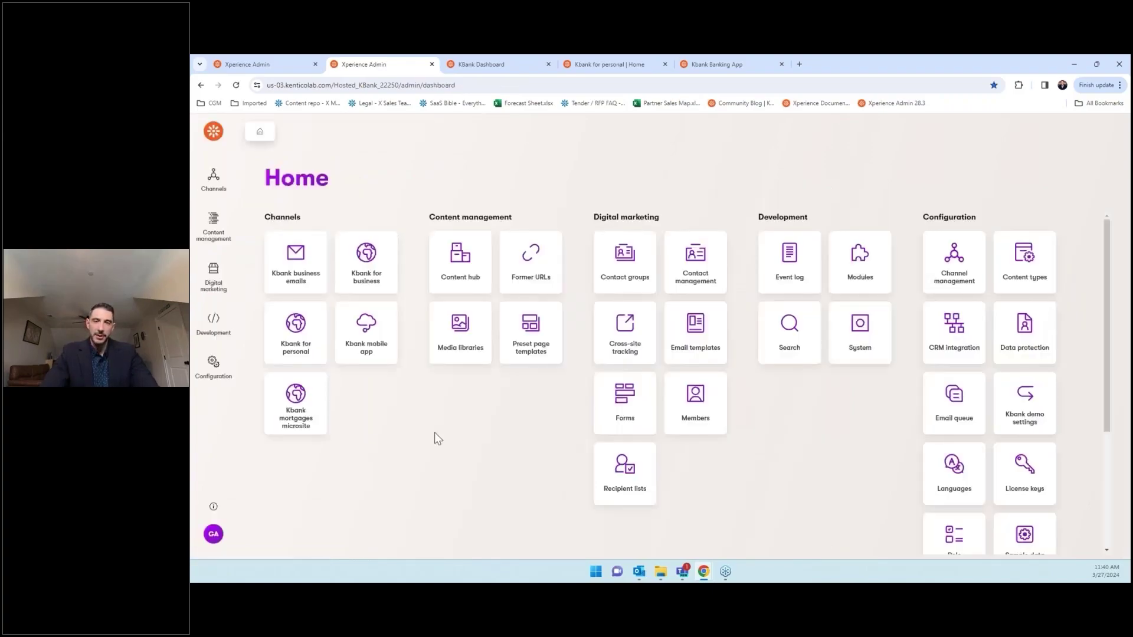
# On the Kbank for personal home page, add a hero banner variant named Personal Loan for the Personal Loan contact group
pyautogui.click(296, 328)
pyautogui.click(301, 221)
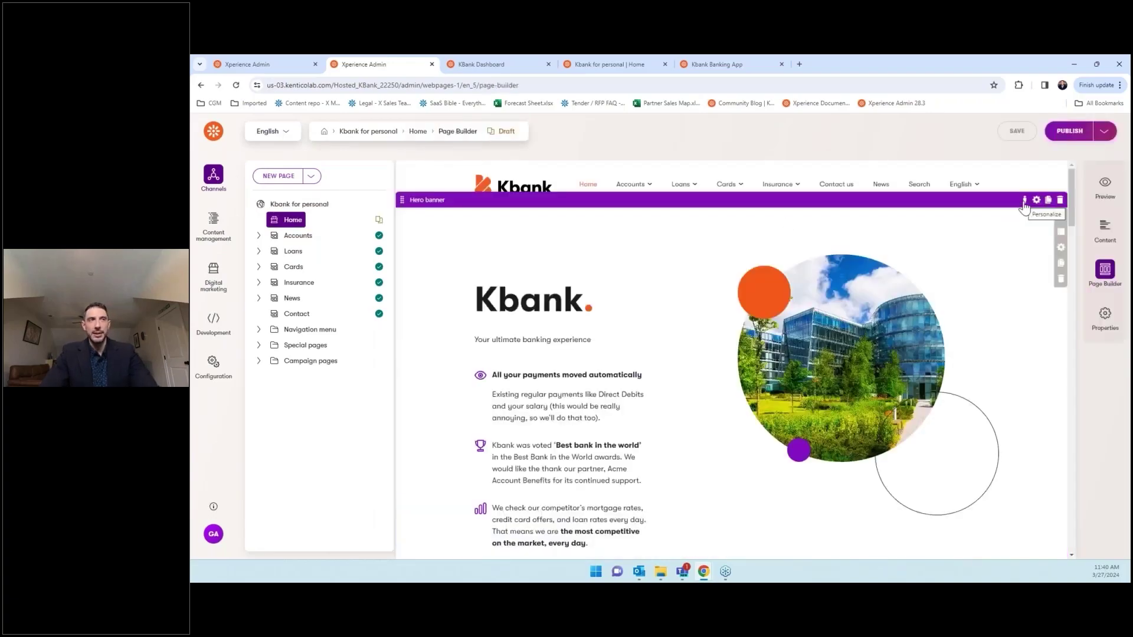
pyautogui.click(1024, 204)
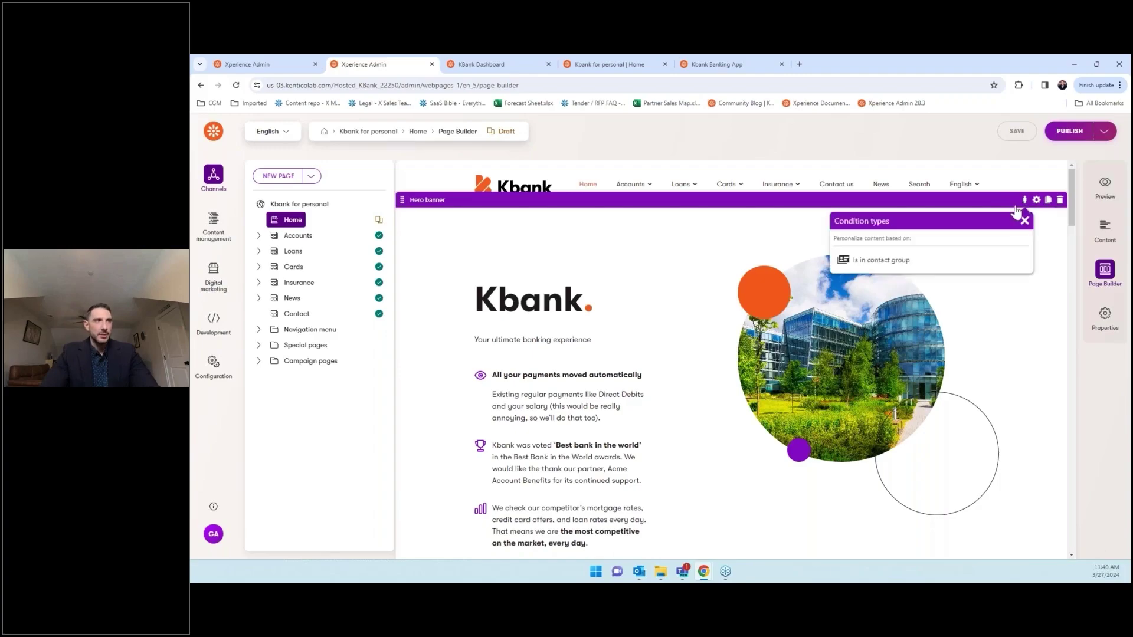
pyautogui.click(931, 261)
pyautogui.click(907, 239)
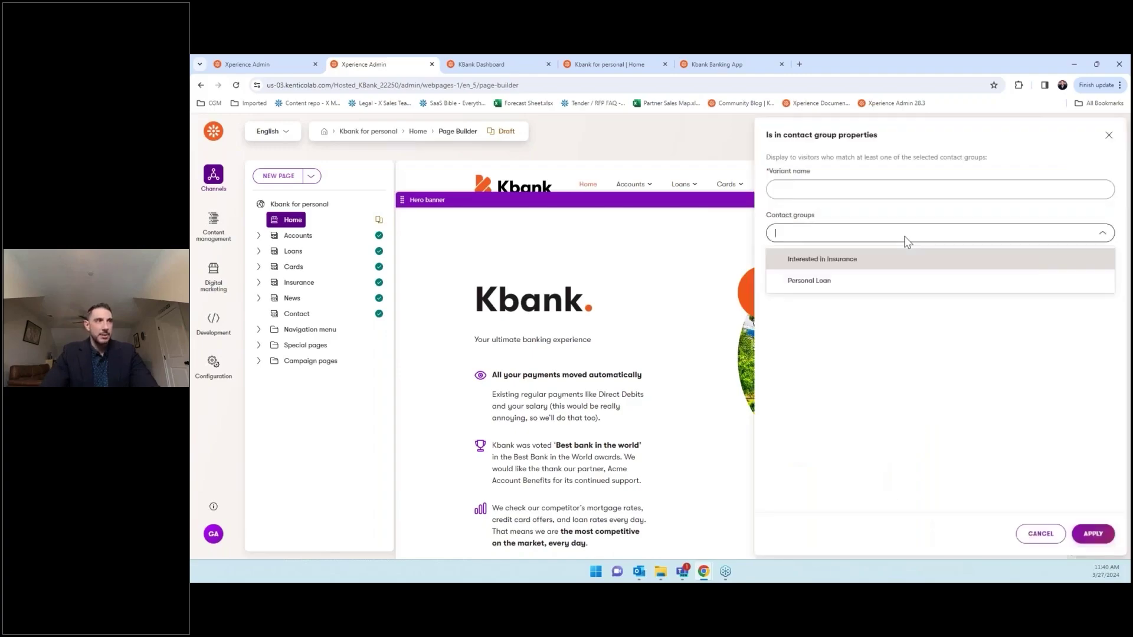
pyautogui.click(841, 283)
pyautogui.click(808, 189)
pyautogui.click(843, 216)
pyautogui.click(1093, 534)
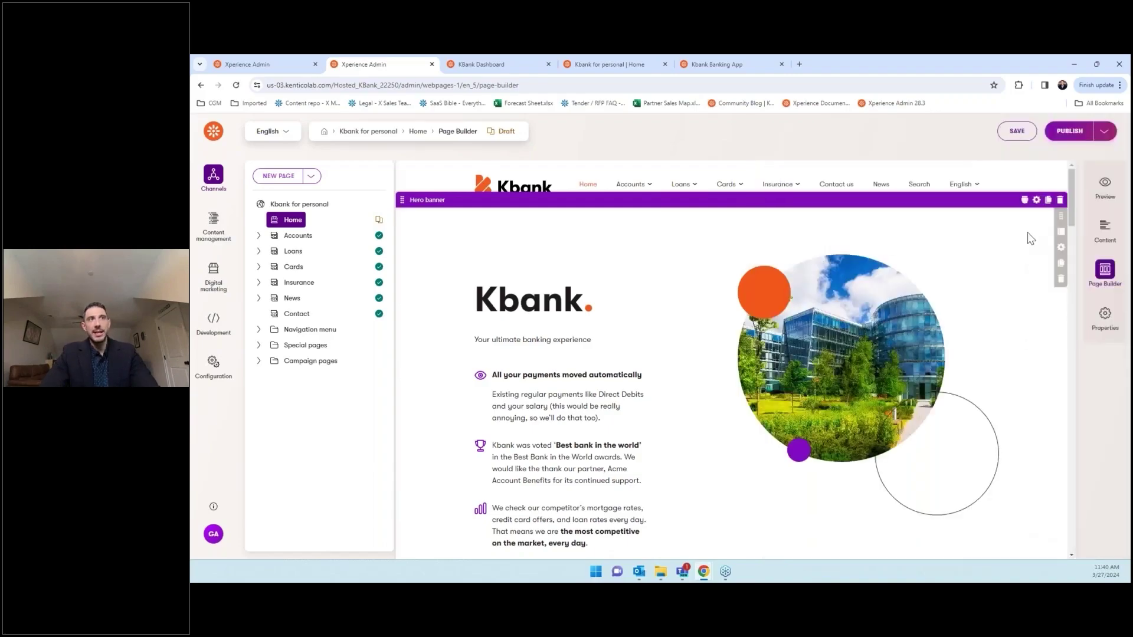
# Set the Personal Loan variant's hero banner to product page mode, using the Personal Loan page under Loans
pyautogui.click(1025, 201)
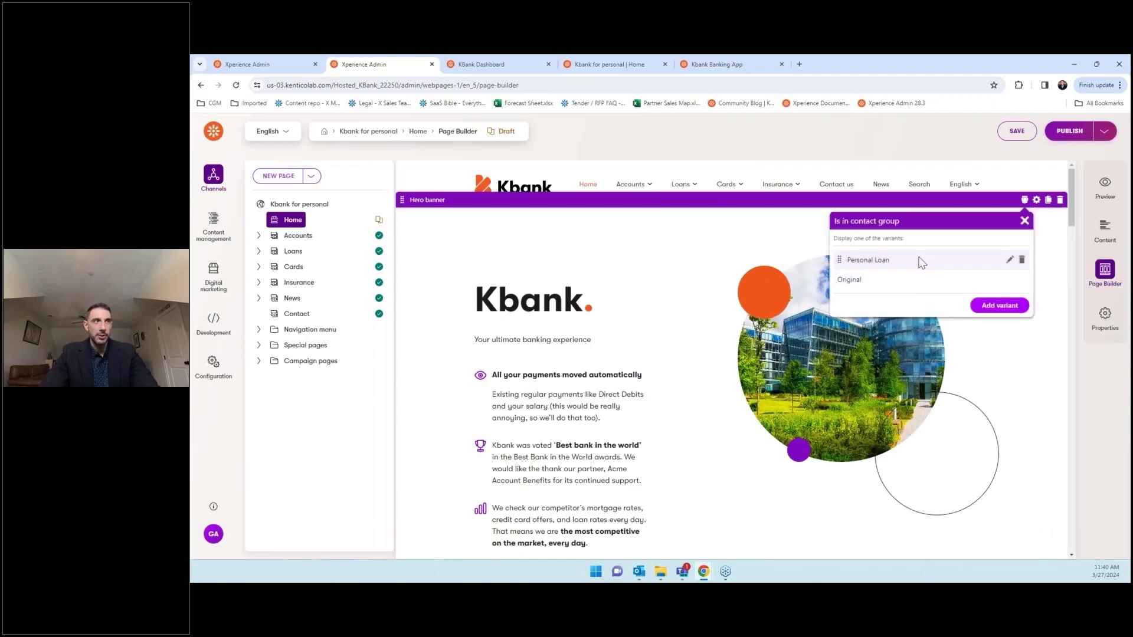
pyautogui.click(729, 241)
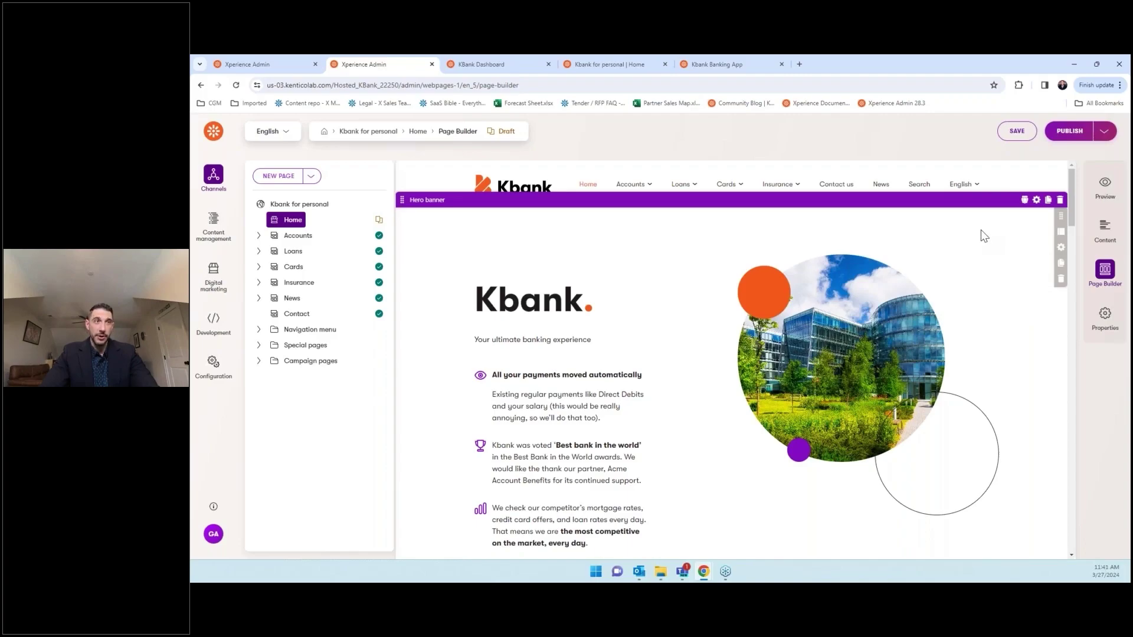
pyautogui.click(1037, 200)
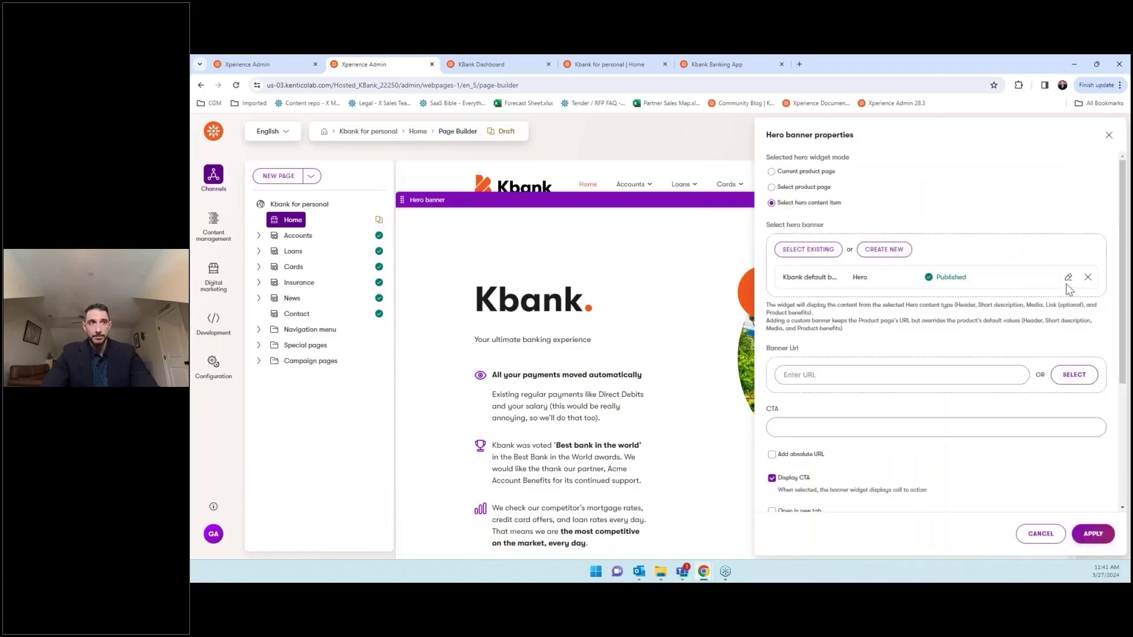
pyautogui.click(1088, 277)
pyautogui.click(772, 187)
pyautogui.click(806, 253)
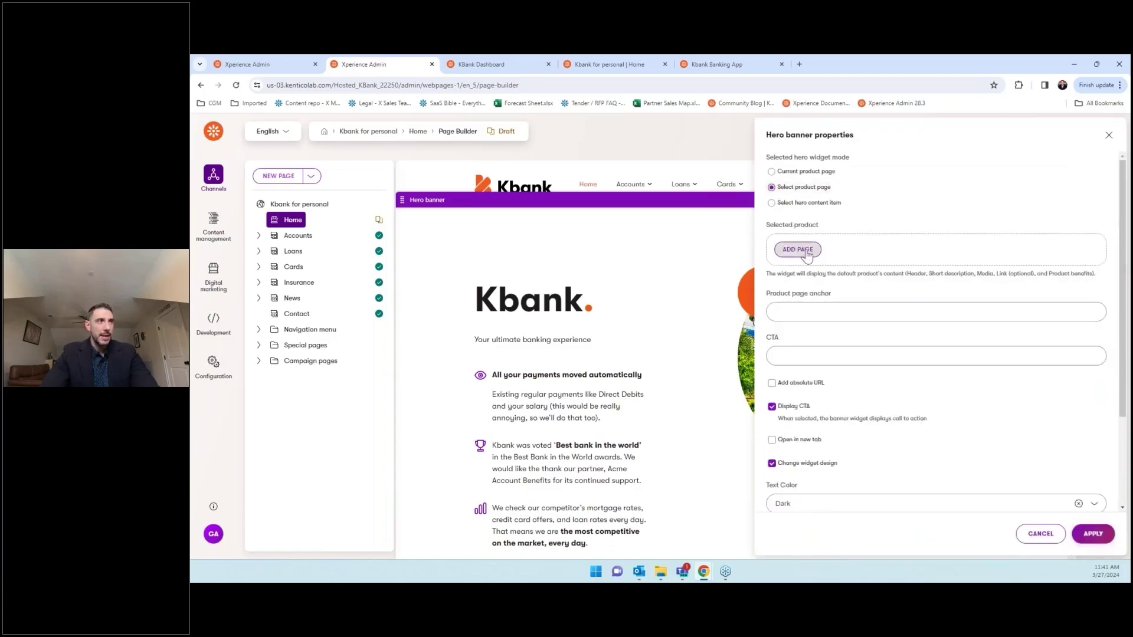
pyautogui.click(632, 213)
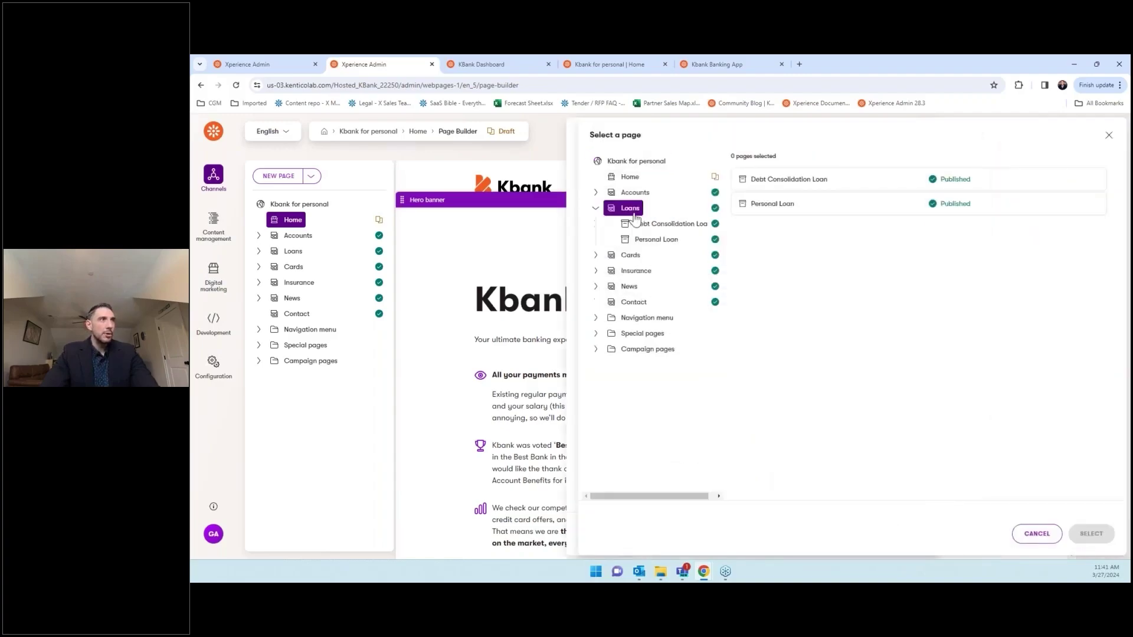
pyautogui.click(776, 207)
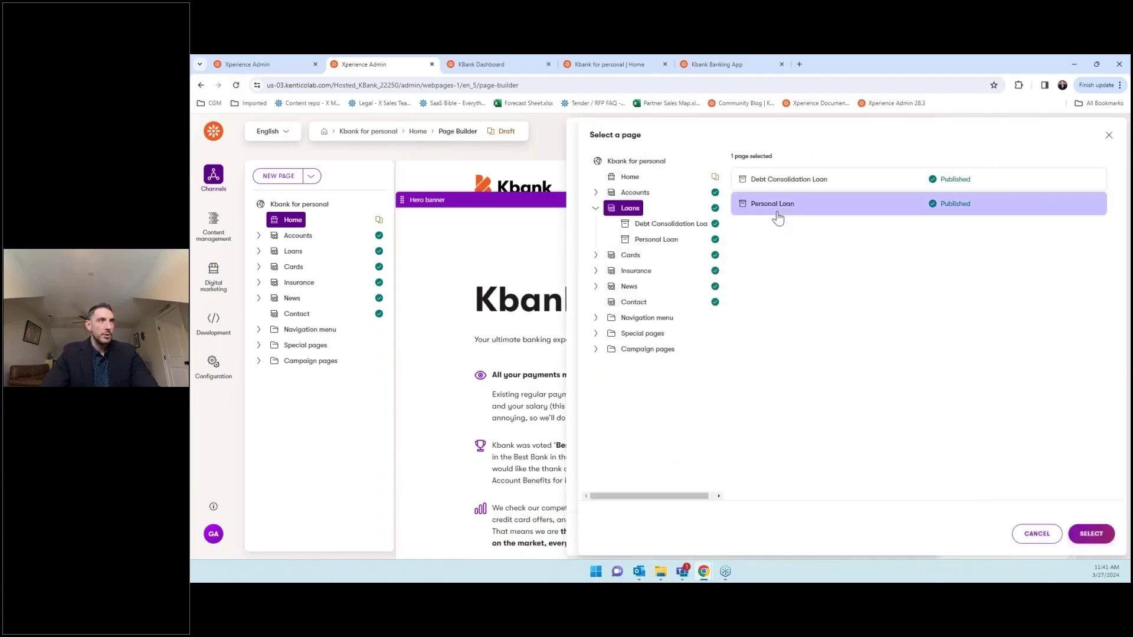
pyautogui.click(1089, 534)
pyautogui.scroll(-5, 946, 460)
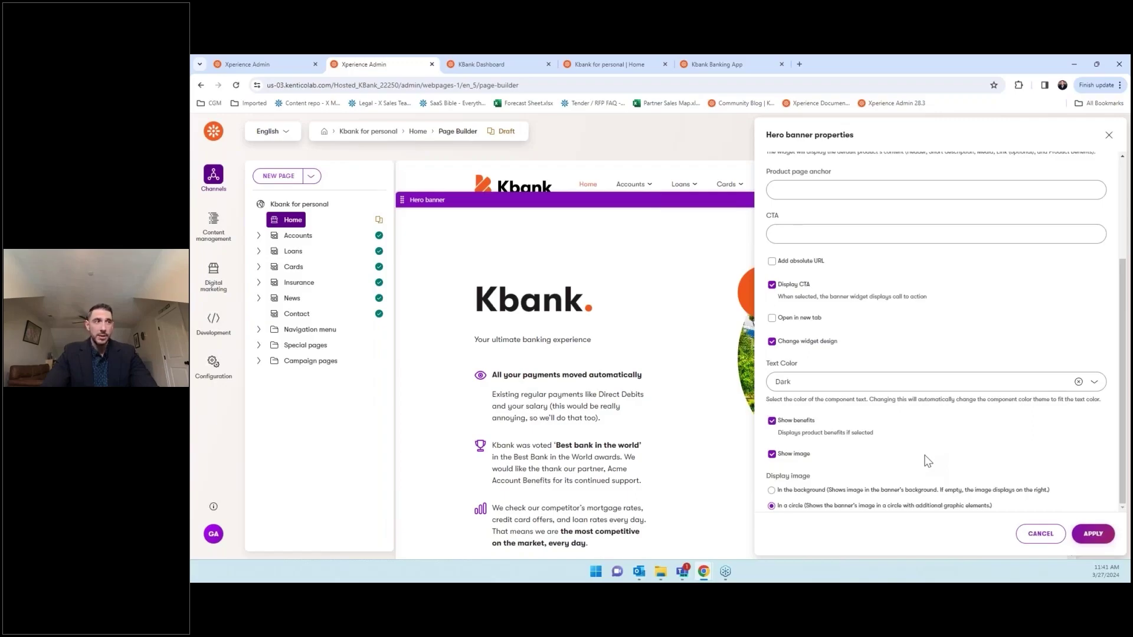
pyautogui.click(1088, 532)
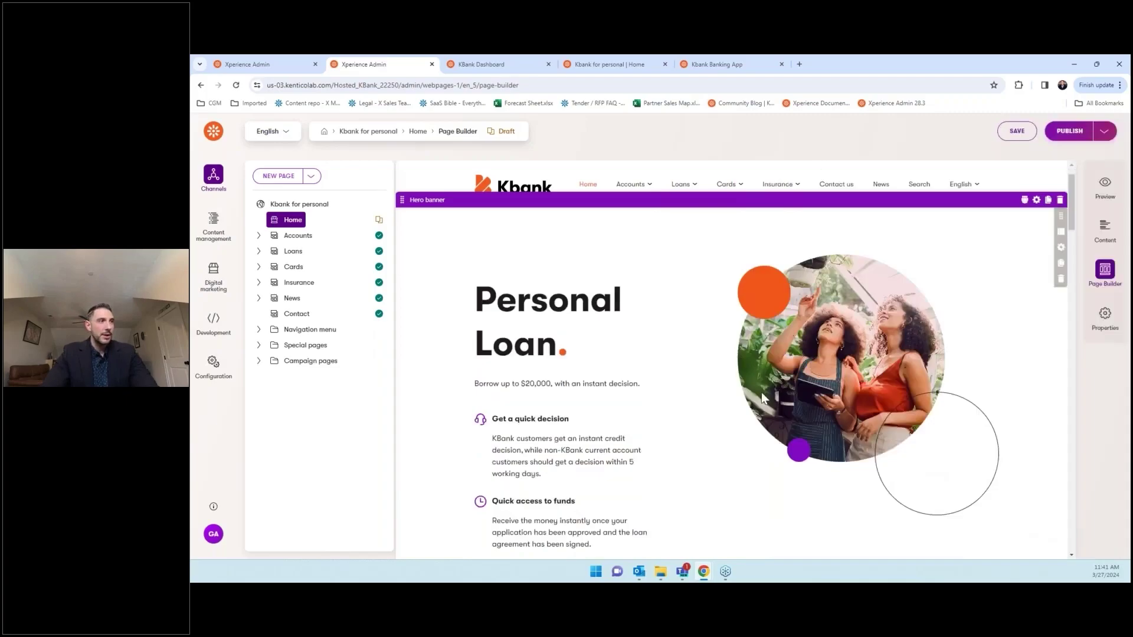
# Set the call-to-action text of the Personal Loan hero banner to "Find out more today!" and apply it
pyautogui.scroll(-3, 762, 398)
pyautogui.scroll(2, 761, 397)
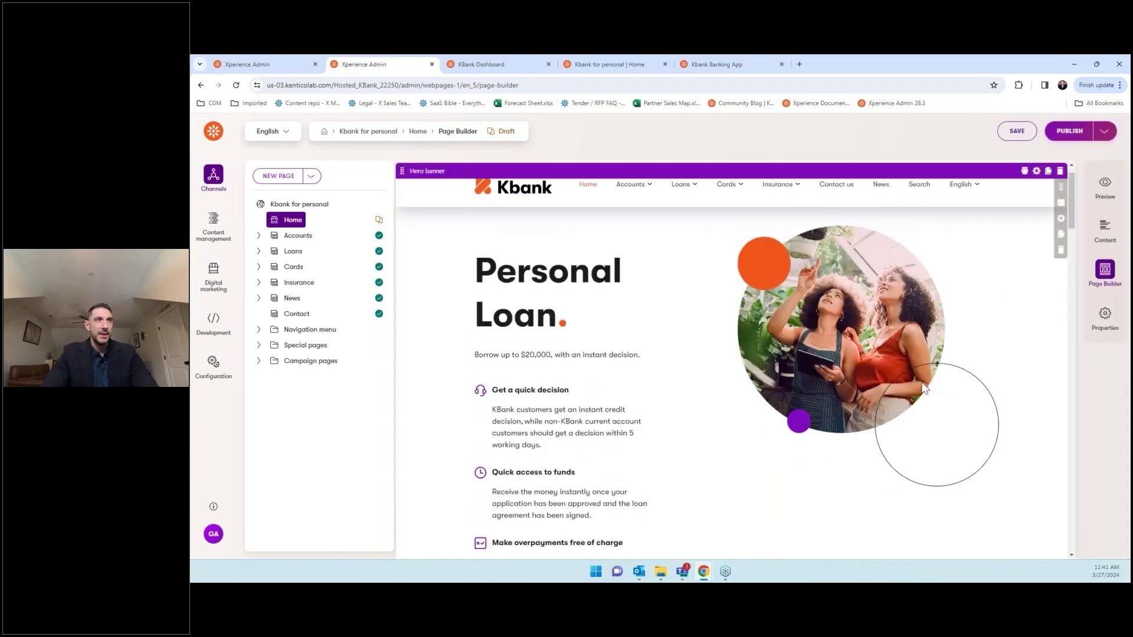
pyautogui.doubleClick(924, 388)
pyautogui.click(832, 381)
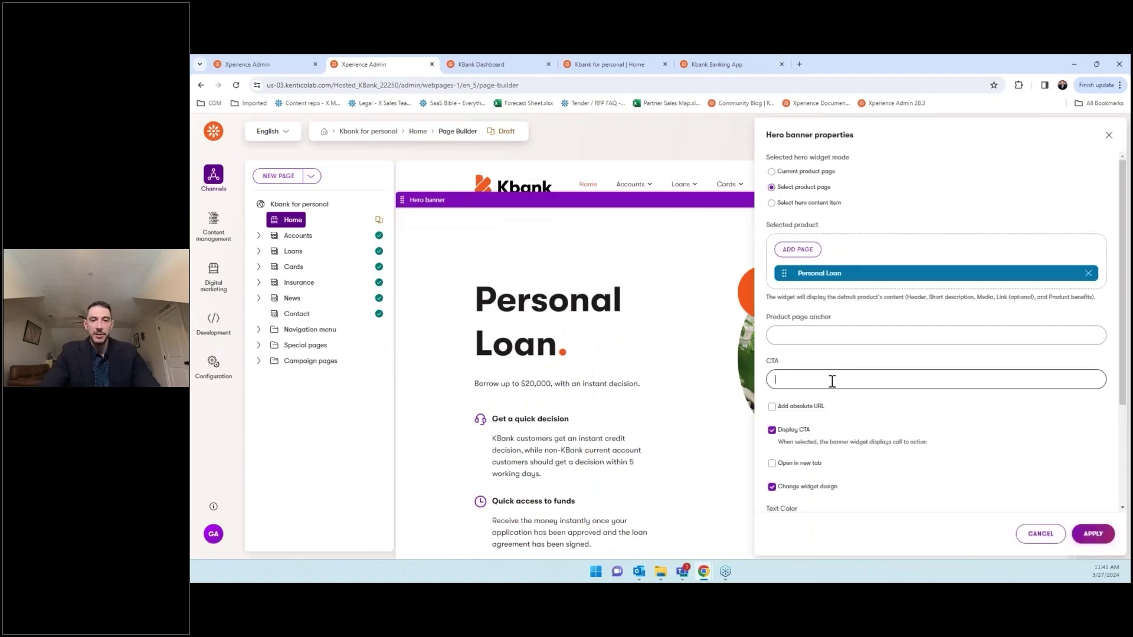
pyautogui.write('Fill ou')
pyautogui.press('BackSpace')
pyautogui.press('BackSpace')
pyautogui.press('BackSpace')
pyautogui.press('BackSpace')
pyautogui.press('BackSpace')
pyautogui.press('BackSpace')
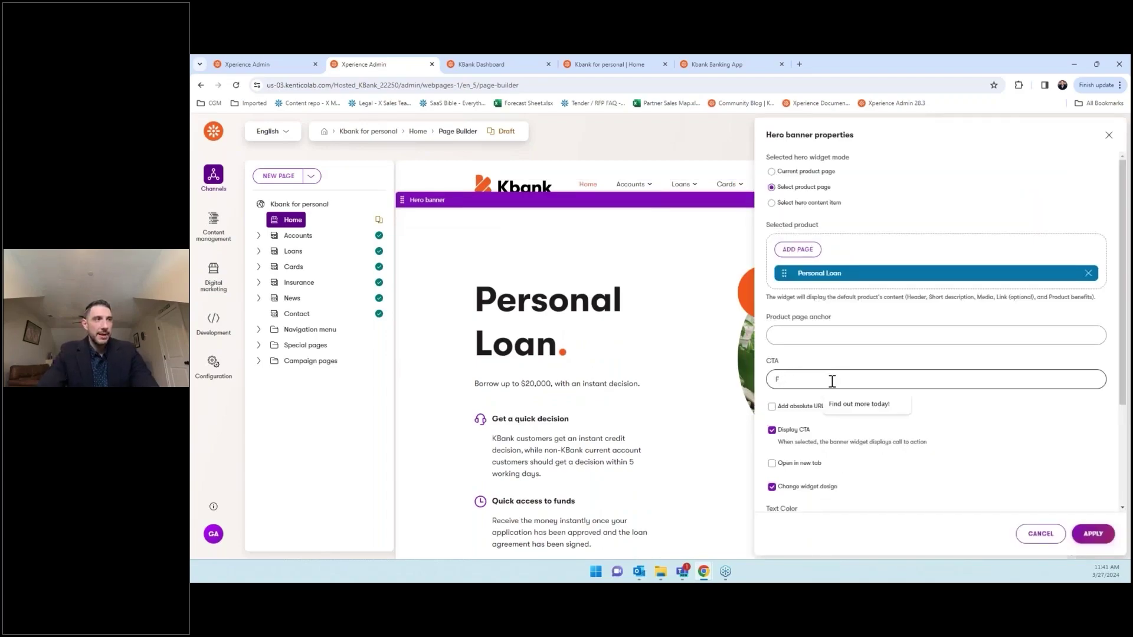
pyautogui.click(842, 401)
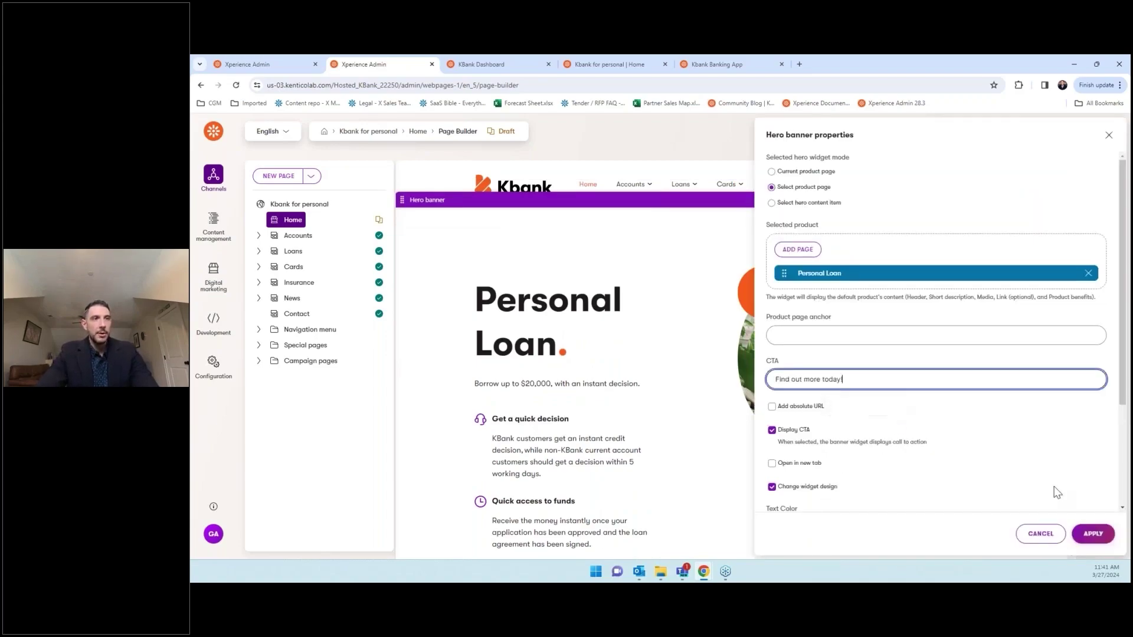
pyautogui.click(1092, 536)
# Examine the banner's call to action and the Featured products section, and compare the Original and Personal Loan banner variants
pyautogui.scroll(-4, 923, 443)
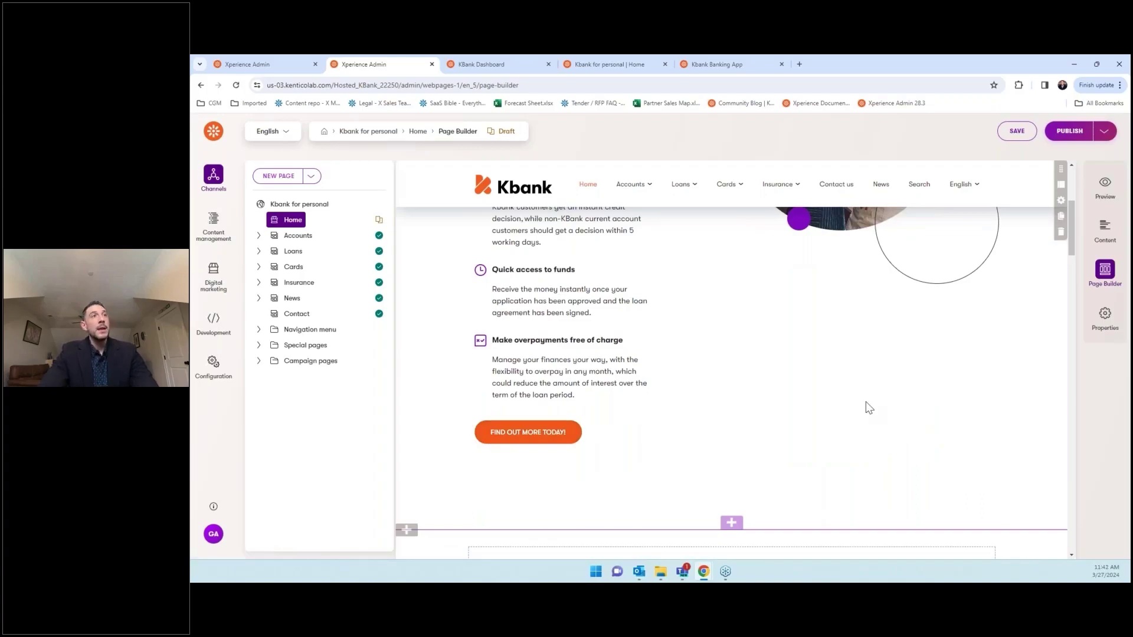
pyautogui.scroll(-5, 870, 408)
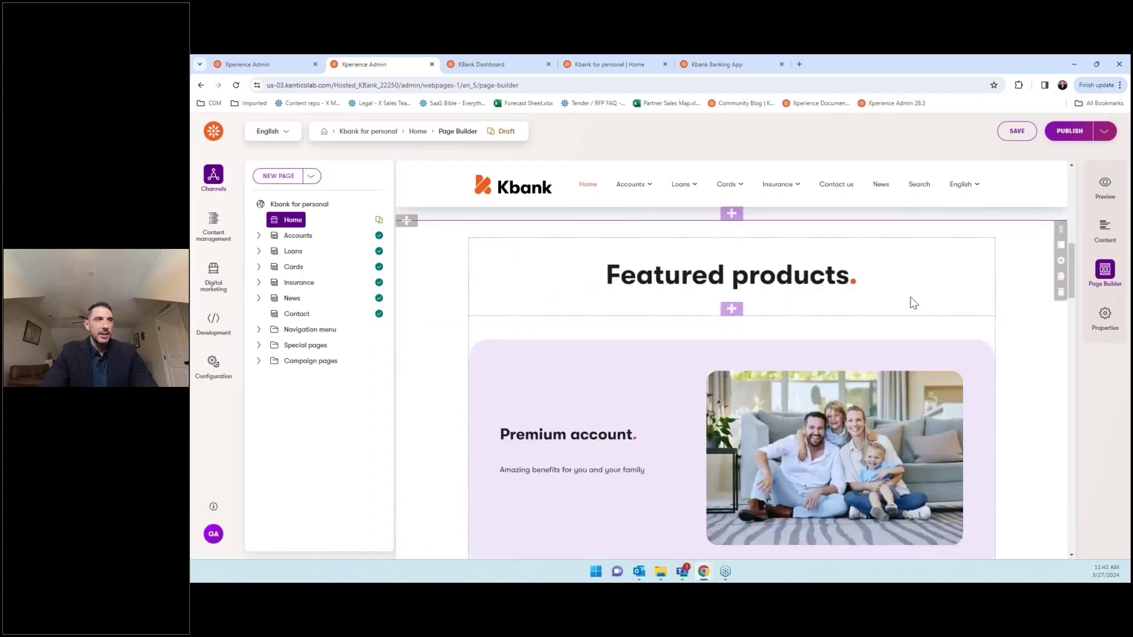
pyautogui.scroll(-3, 911, 299)
pyautogui.scroll(4, 911, 298)
pyautogui.scroll(5, 913, 303)
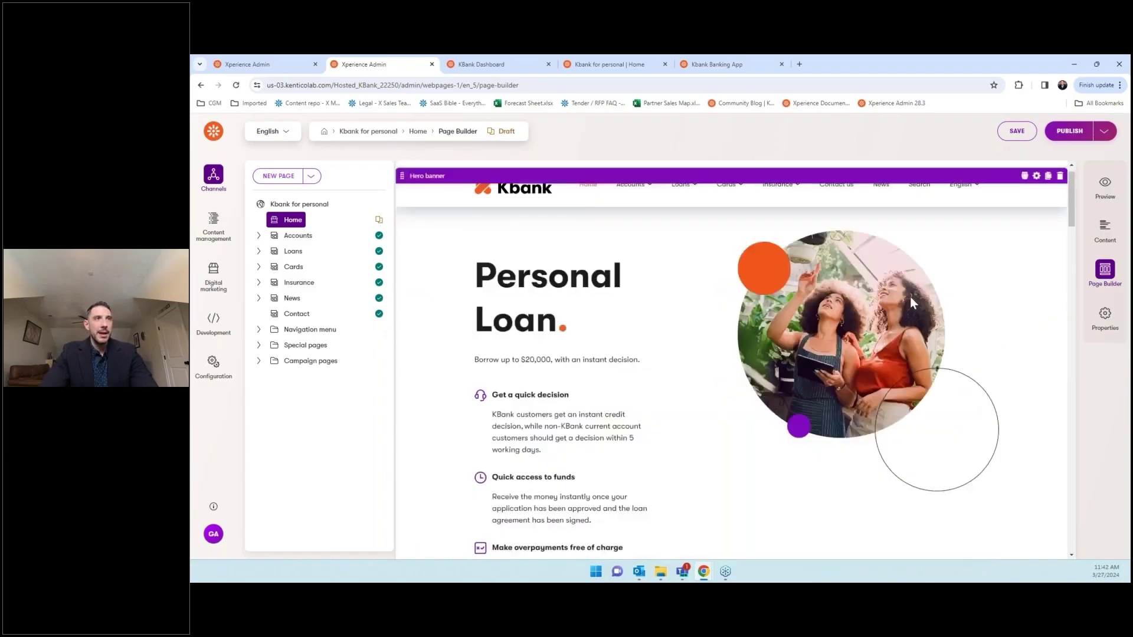
pyautogui.click(1024, 199)
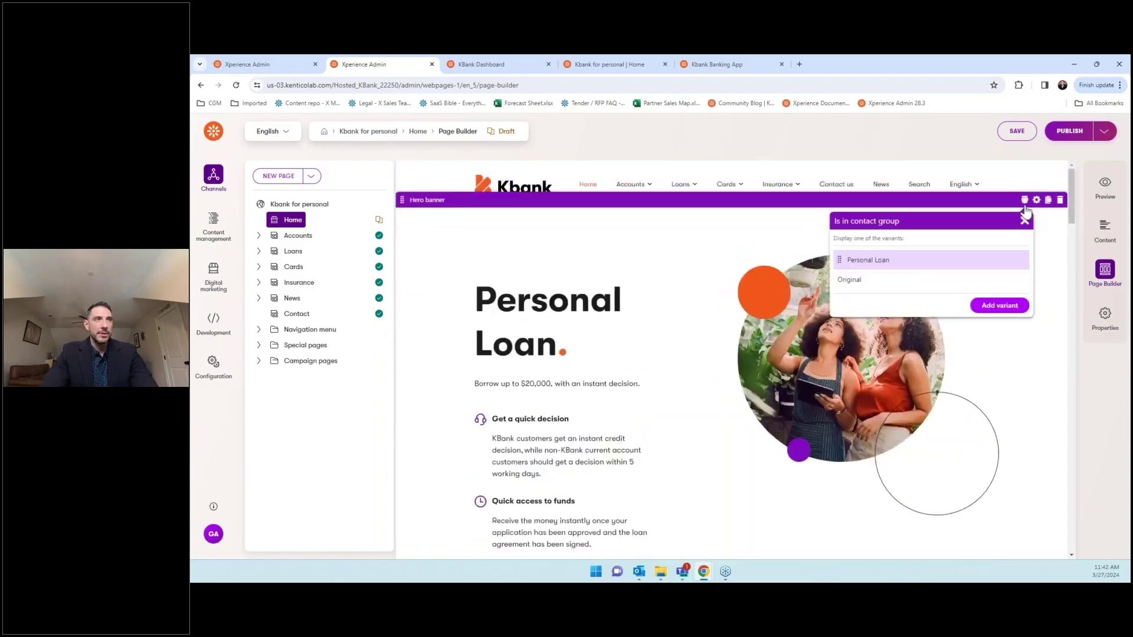
pyautogui.click(915, 282)
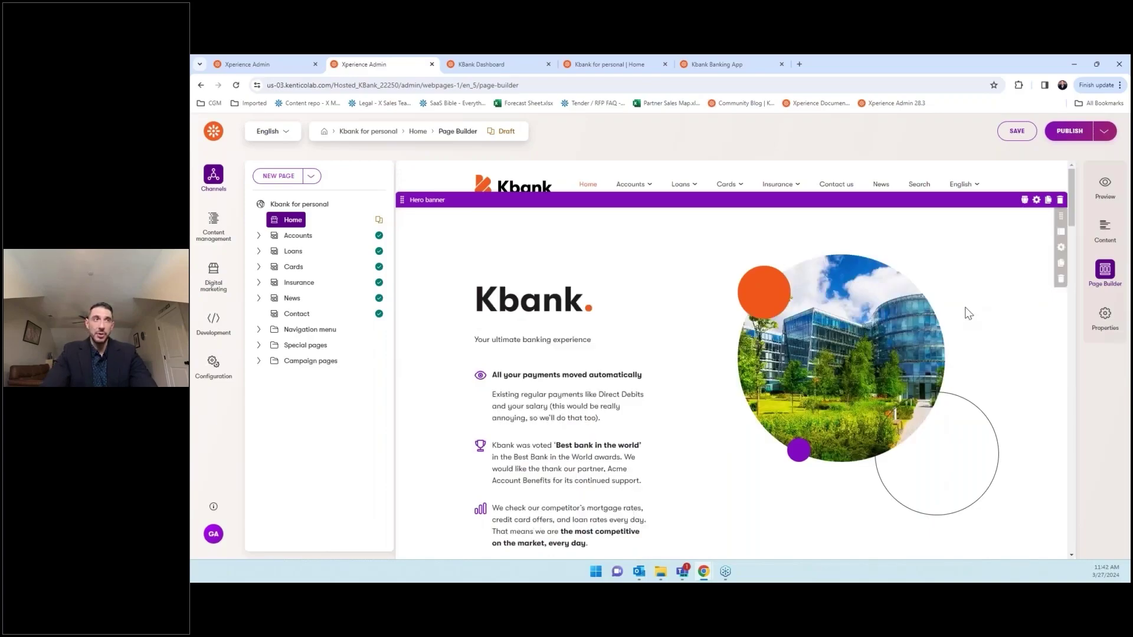
pyautogui.click(1022, 202)
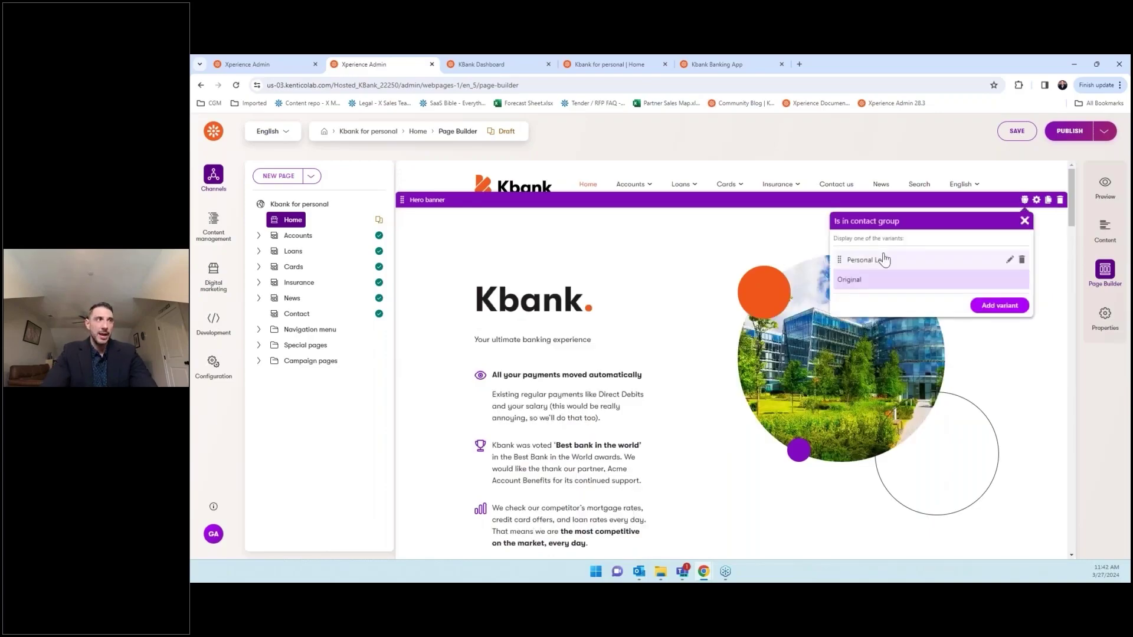
pyautogui.click(880, 256)
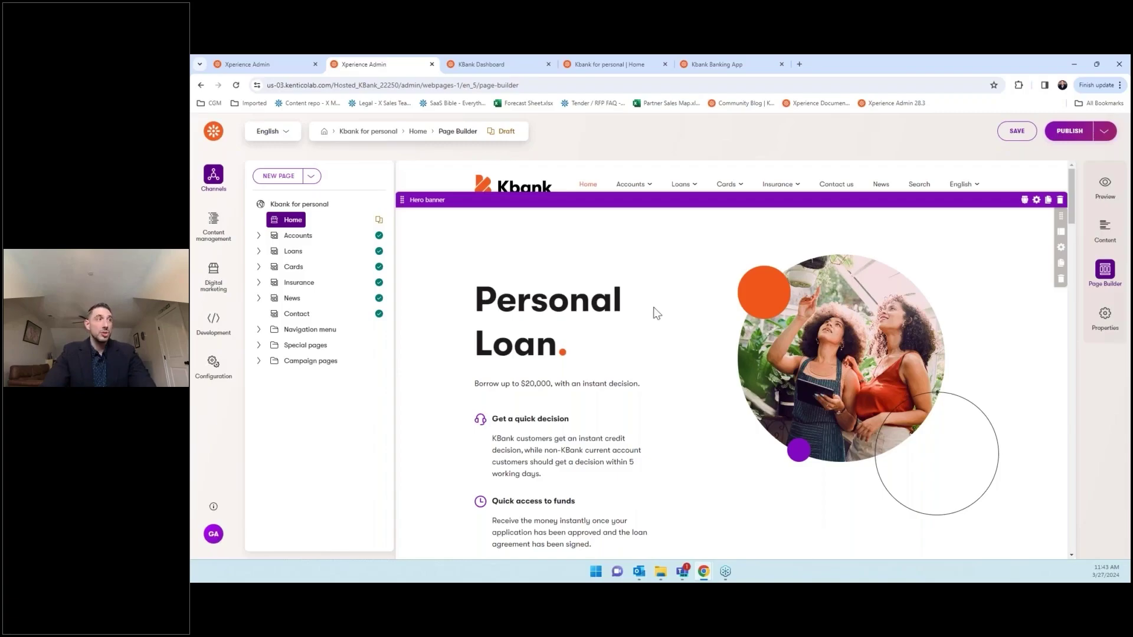
# Return to the dashboard and open the Kbank intro newsletter from Kbank business emails at its email introduction
pyautogui.click(212, 133)
pyautogui.click(745, 363)
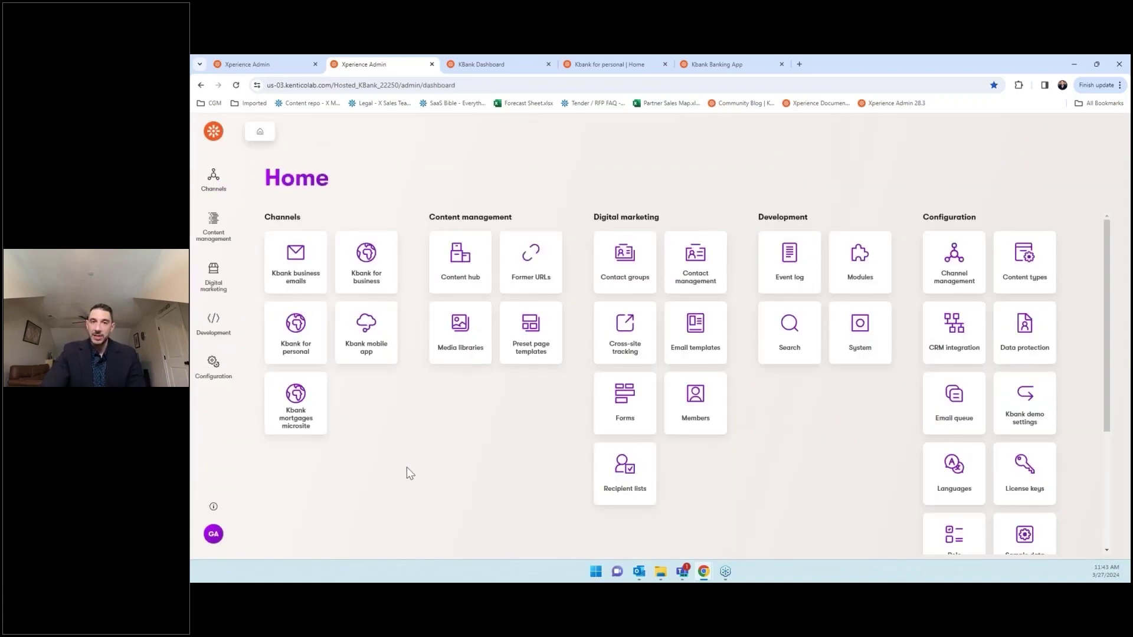
pyautogui.click(280, 284)
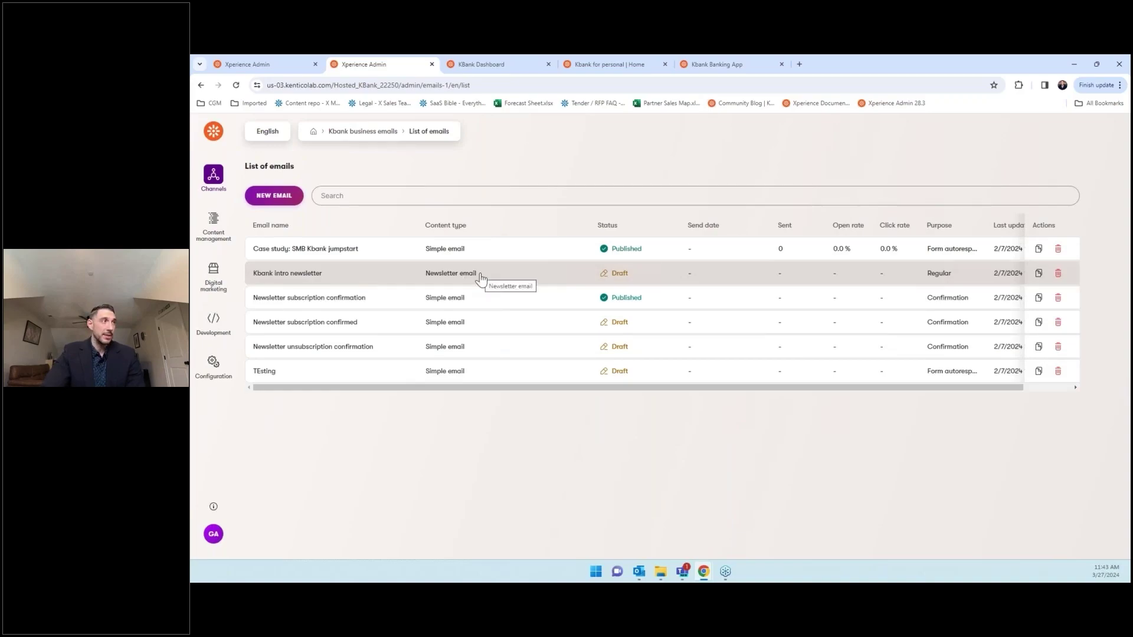
pyautogui.click(462, 281)
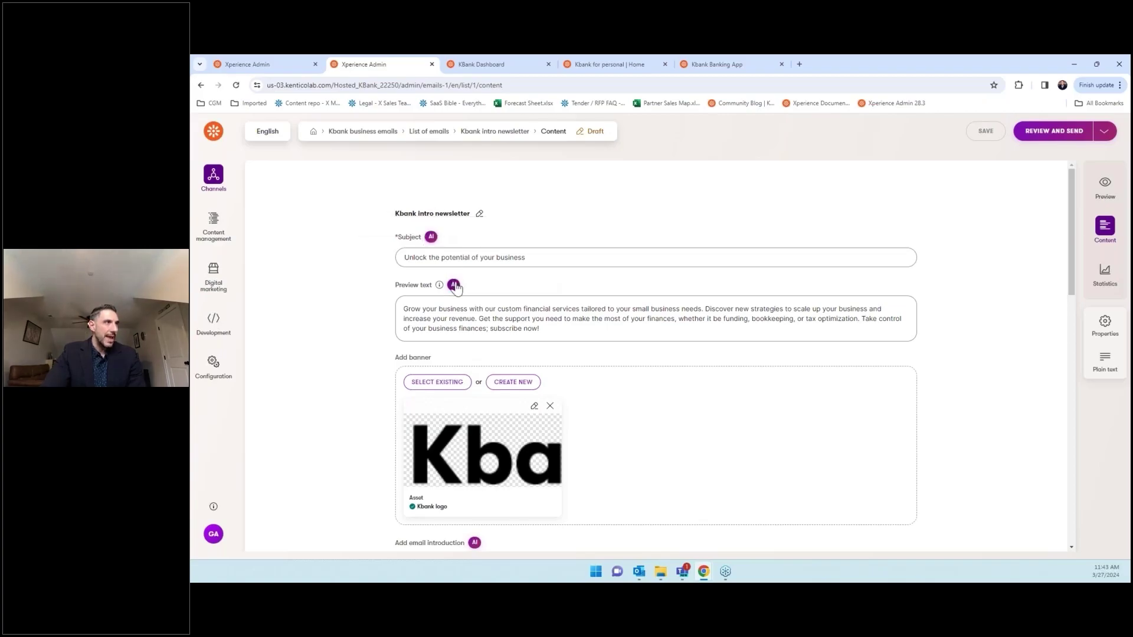
pyautogui.scroll(-2, 475, 440)
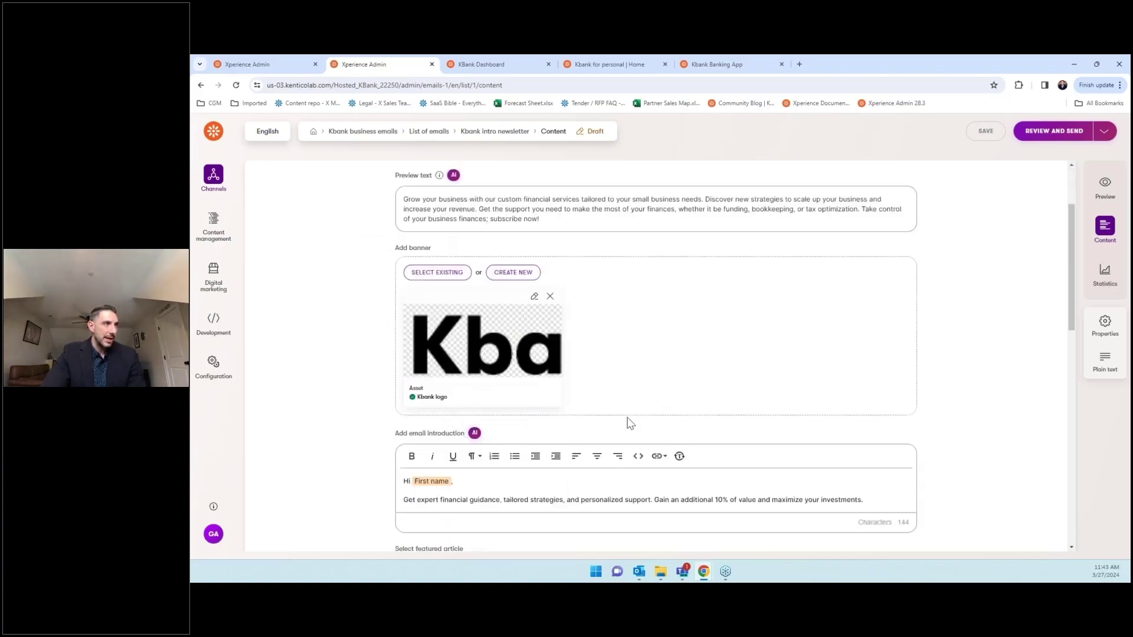
pyautogui.scroll(-2, 628, 423)
pyautogui.scroll(-1, 617, 400)
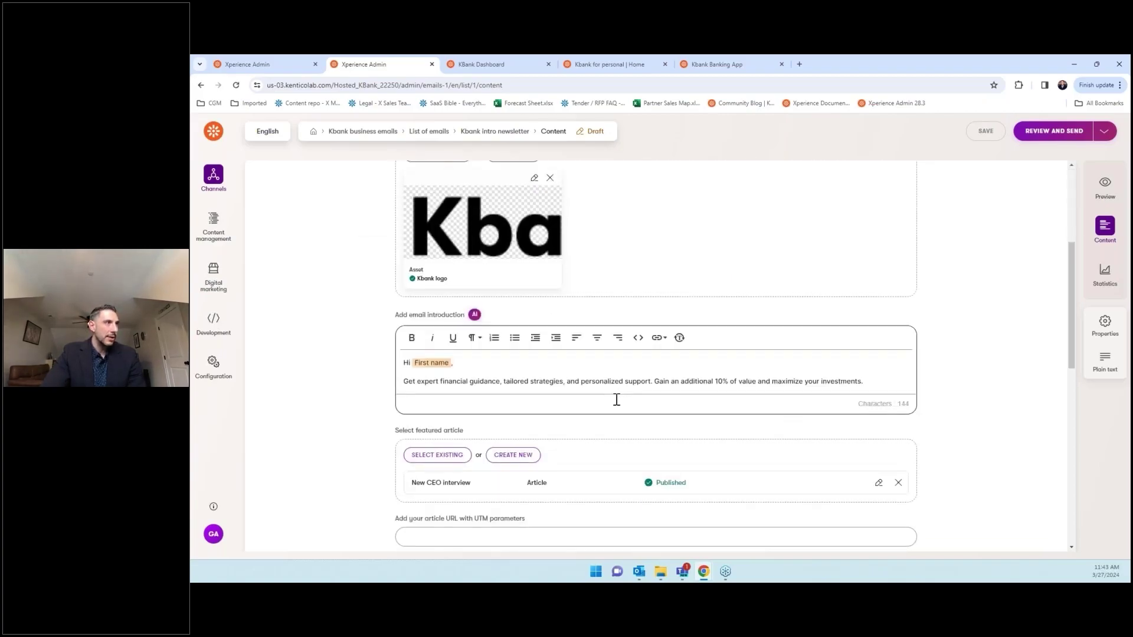
# Generate an AI draft for the email introduction from the Personal Loan product in the content hub, with a 60-word target length
pyautogui.click(475, 313)
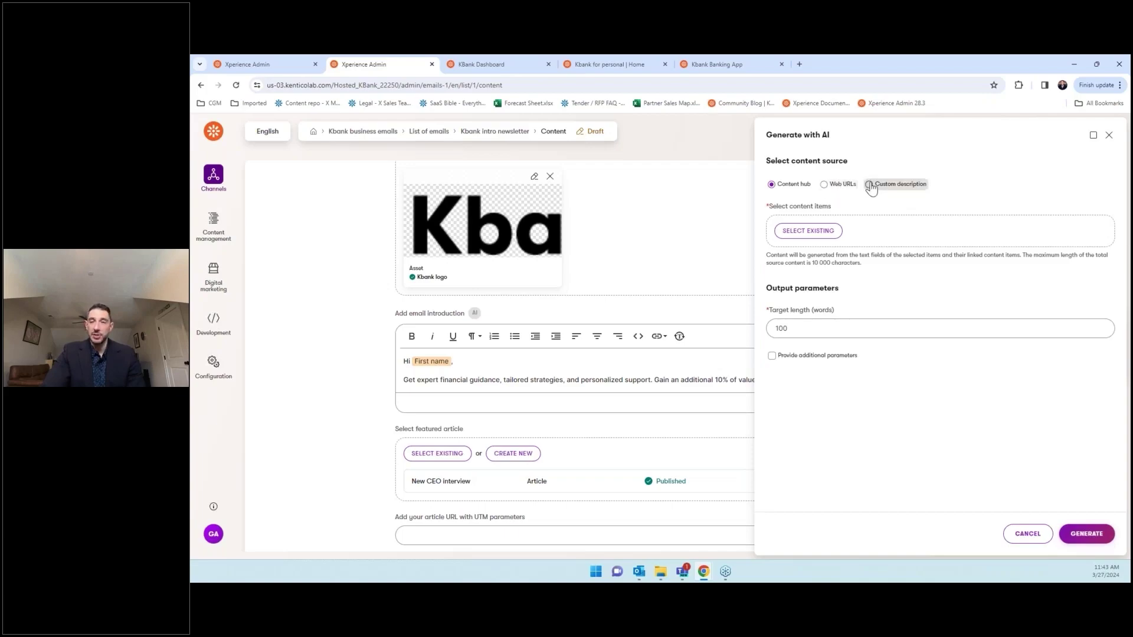
pyautogui.click(801, 237)
pyautogui.click(689, 269)
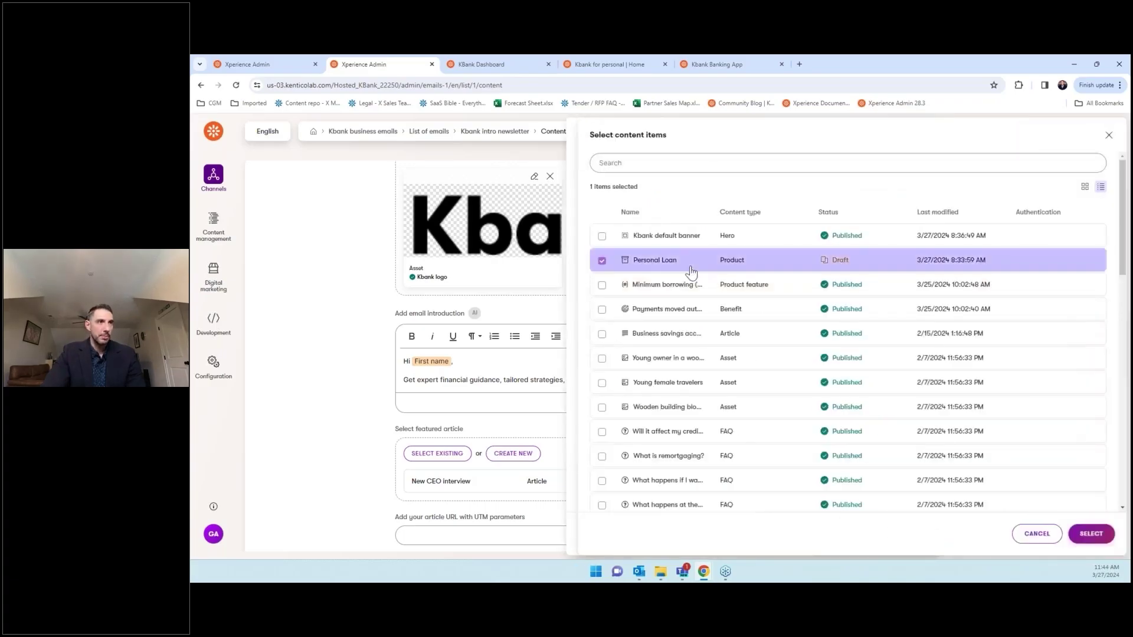
pyautogui.click(1091, 533)
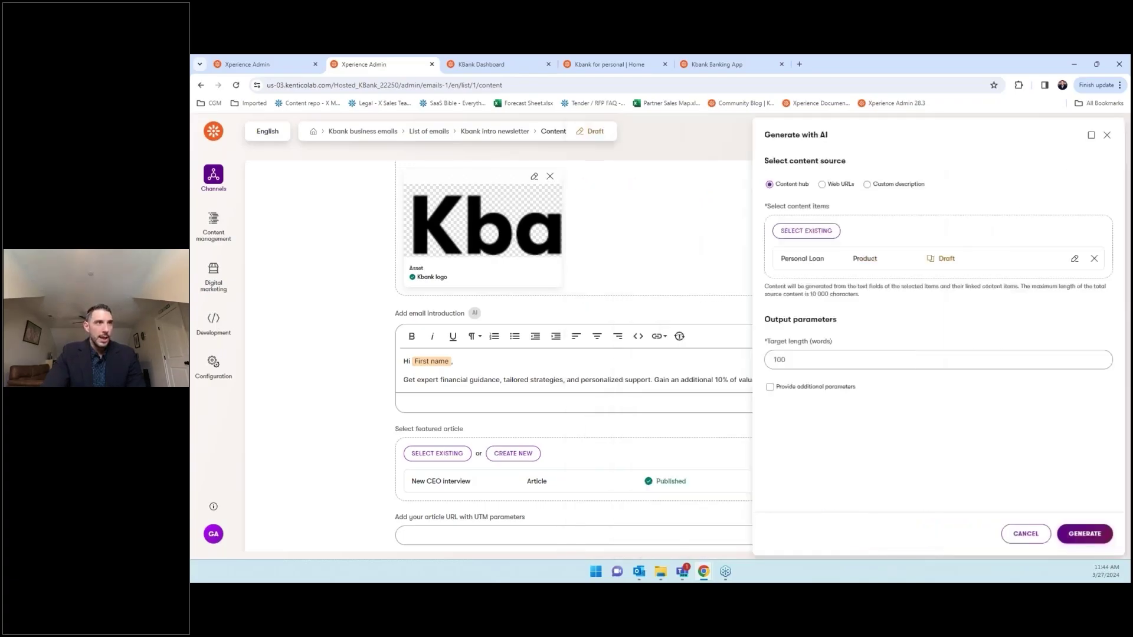
pyautogui.click(838, 360)
pyautogui.doubleClick(838, 360)
pyautogui.press('BackSpace')
pyautogui.write('60')
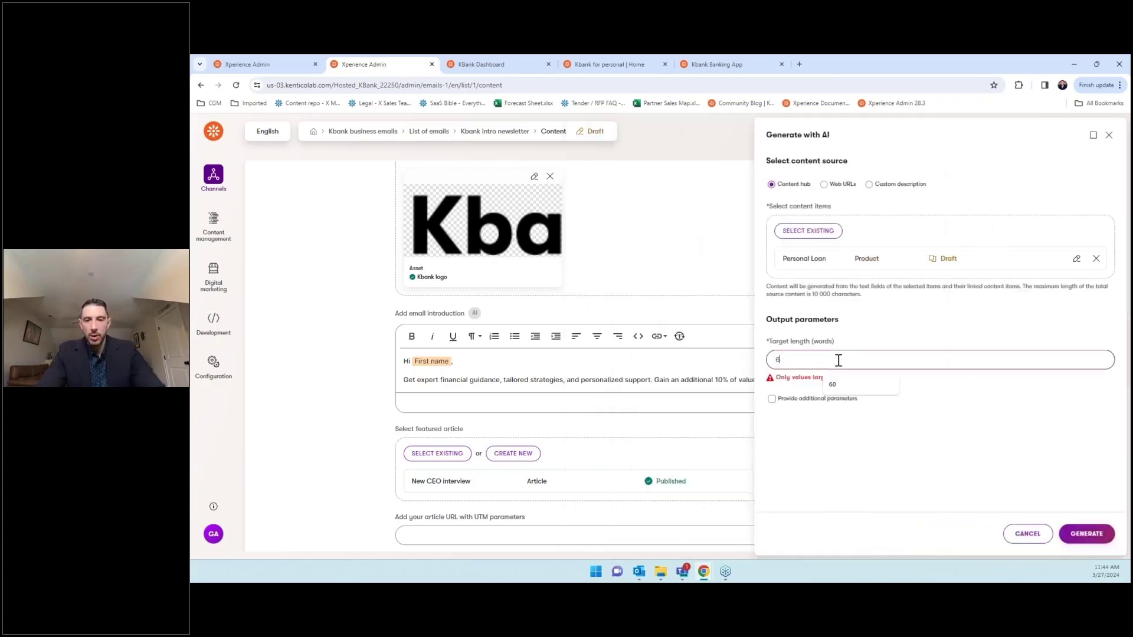
pyautogui.click(1093, 535)
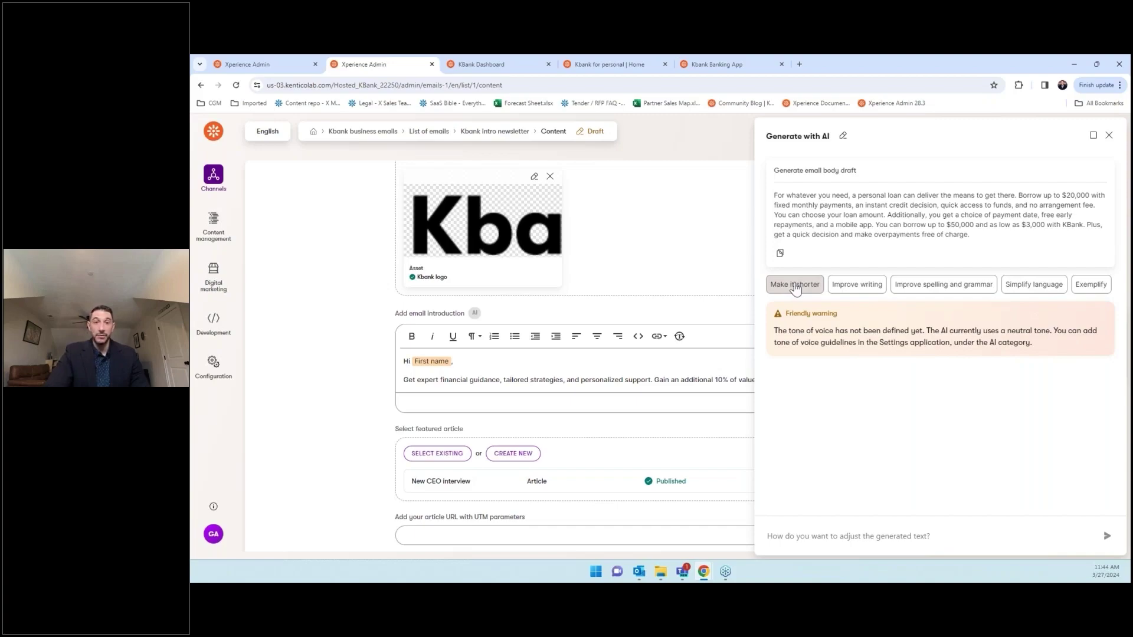
# Have the AI make the generated email draft shorter, and refine it with the instruction "make it persuasive"
pyautogui.click(795, 286)
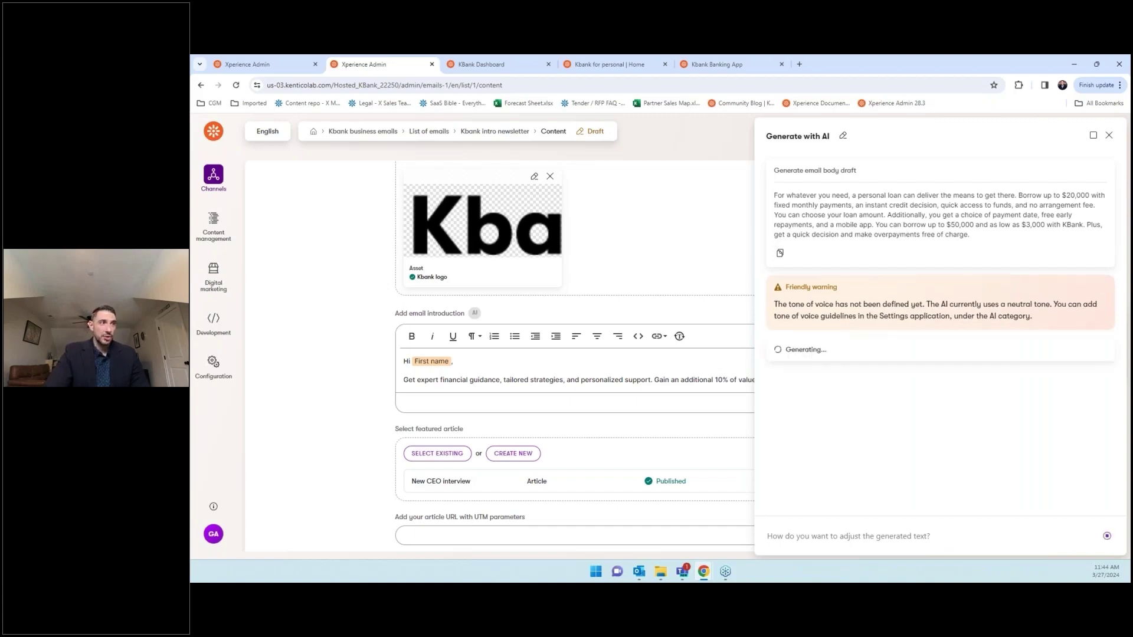
pyautogui.write('m')
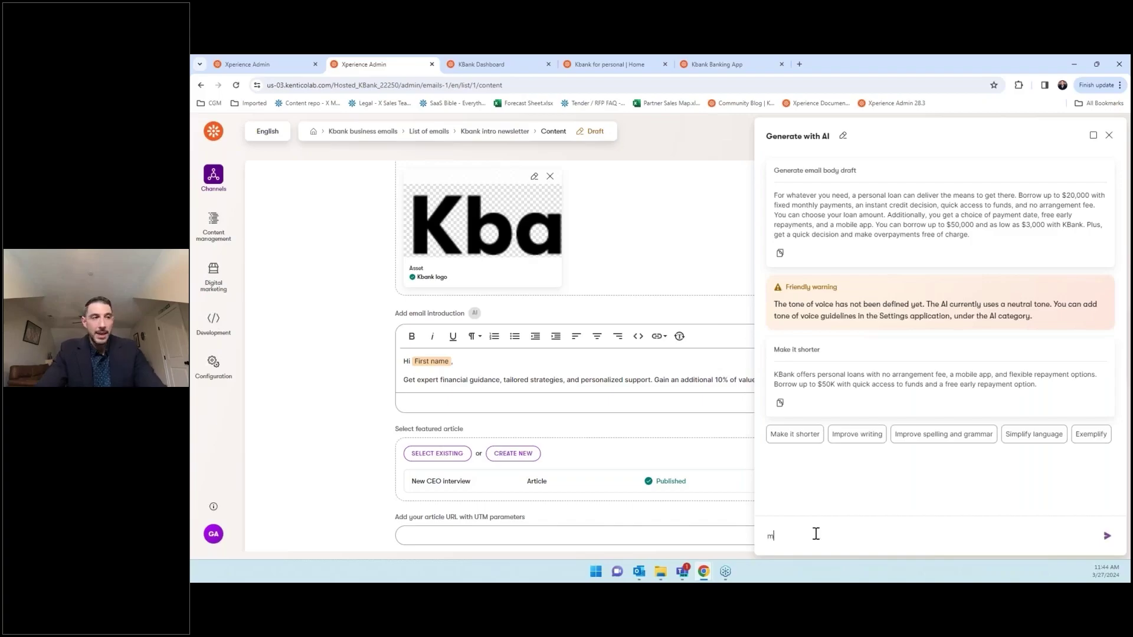
pyautogui.write('ake it persuasive')
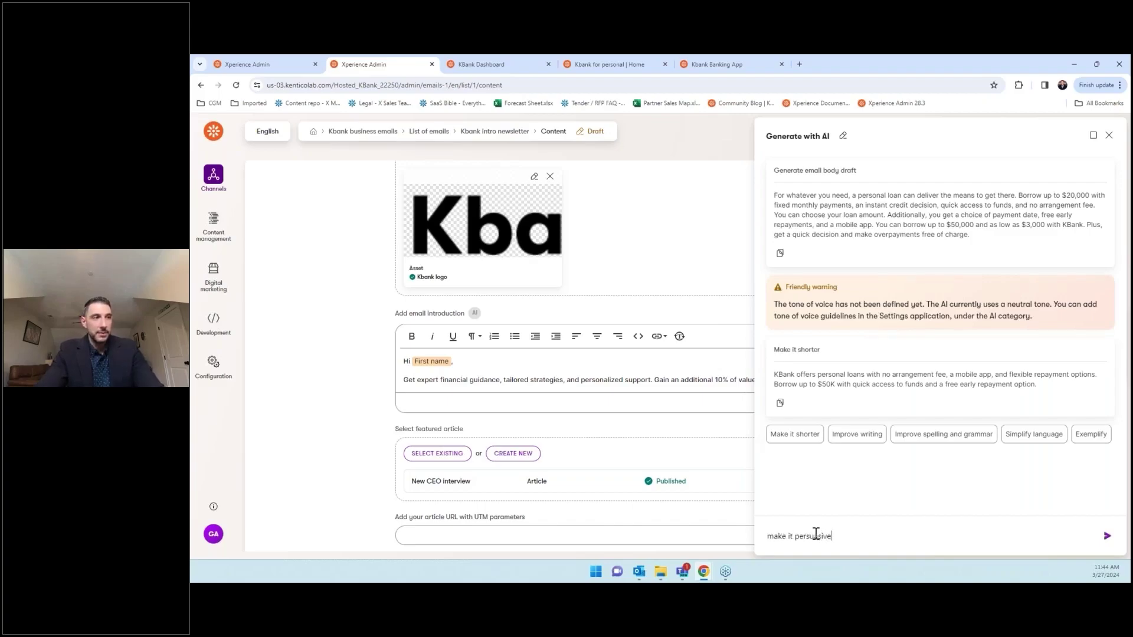
pyautogui.press('Return')
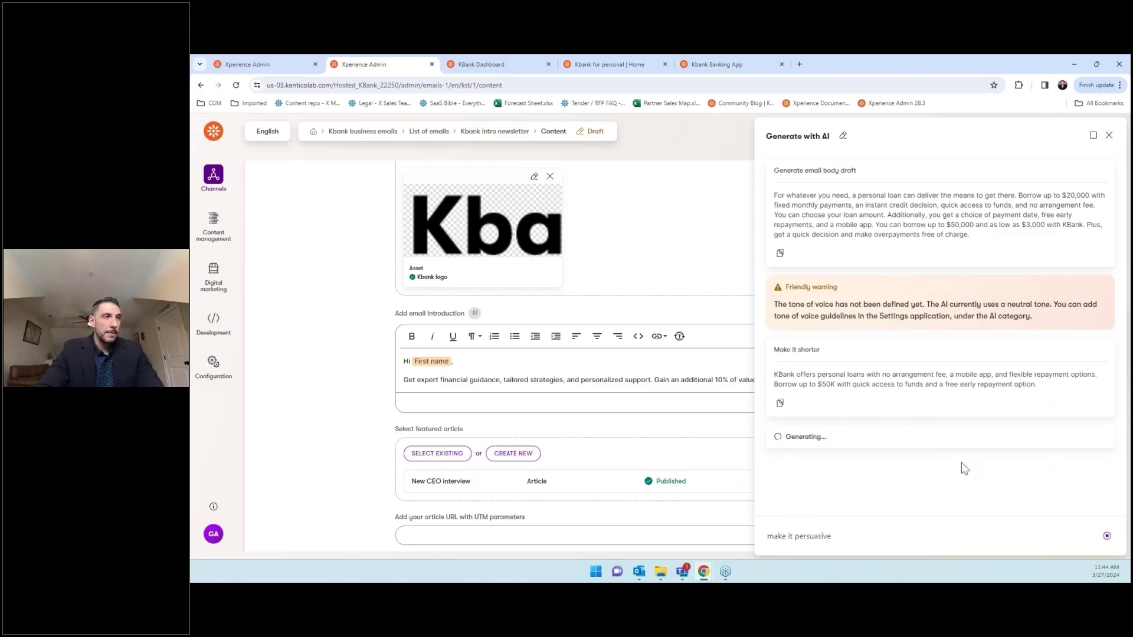